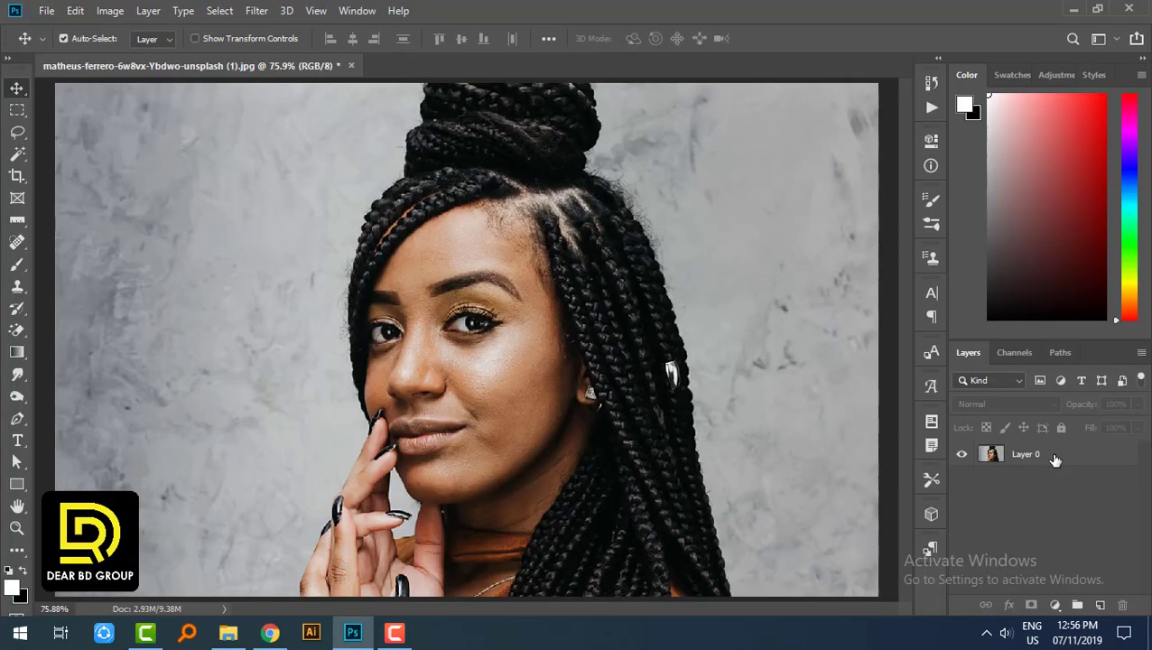
# - Select Layer 0, the portrait photo layer, in the Layers panel
pyautogui.click(1054, 459)
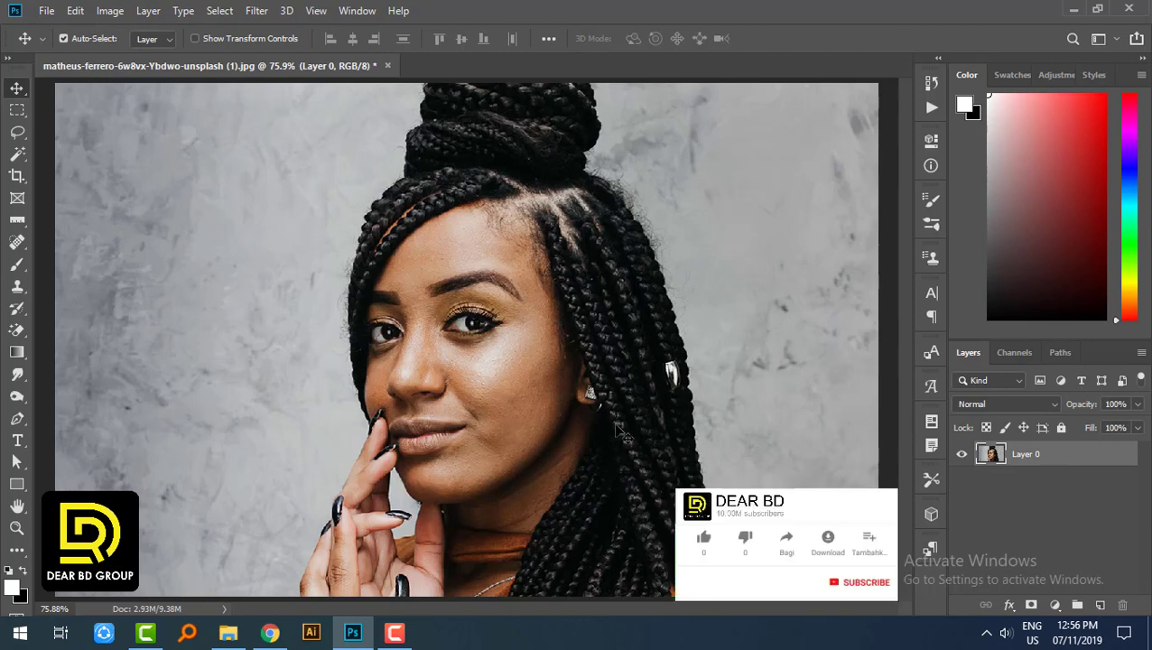
# - Fit the photo to the window and add a Color Lookup adjustment layer above it
pyautogui.hotkey('ctrl', '-')
pyautogui.hotkey('ctrl', '0')
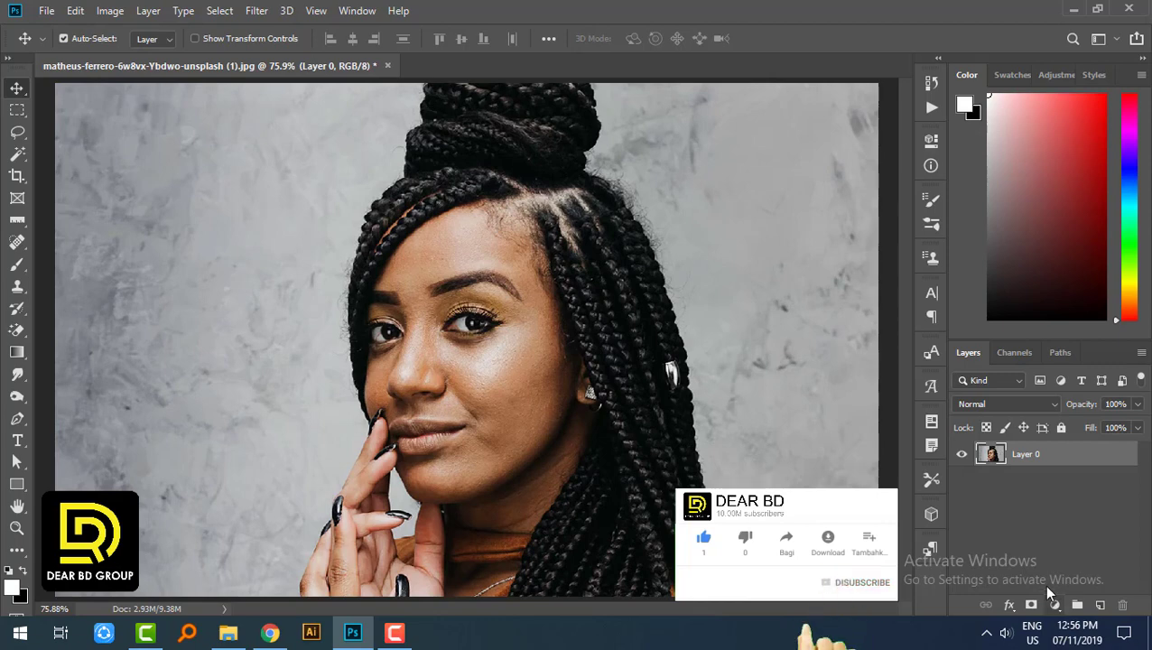
pyautogui.click(1056, 606)
pyautogui.click(1047, 510)
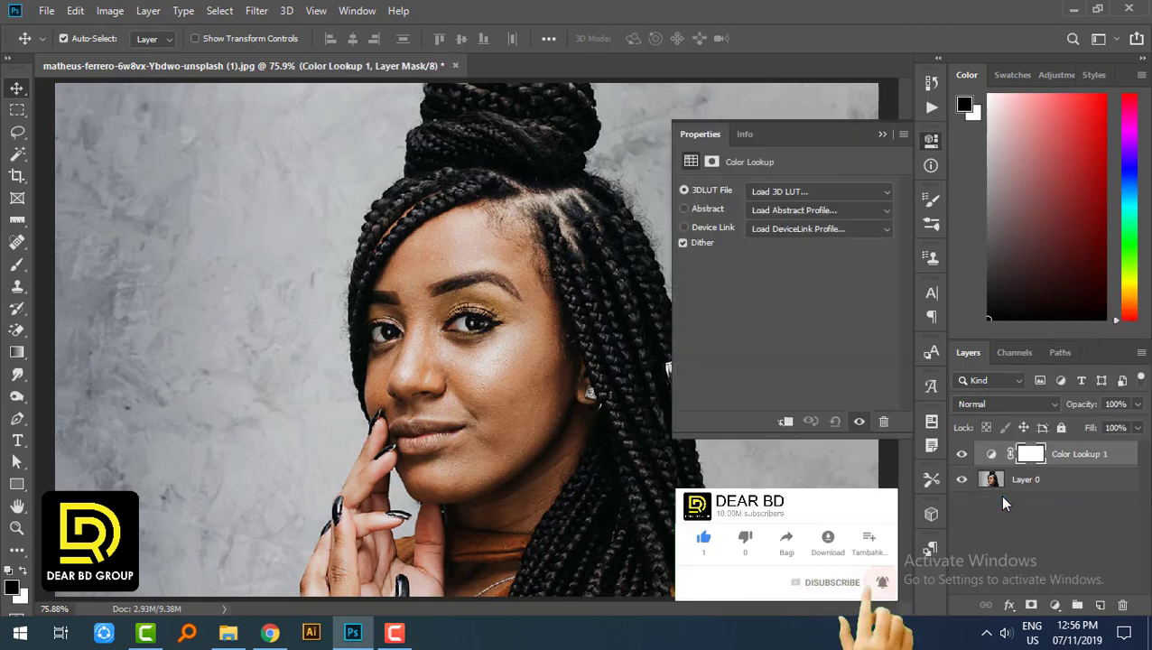
# - Preview the 2Strip, 3Strip, Bleach Bypass, Candlelight and Crisp_Warm LUTs on the photo
pyautogui.click(777, 193)
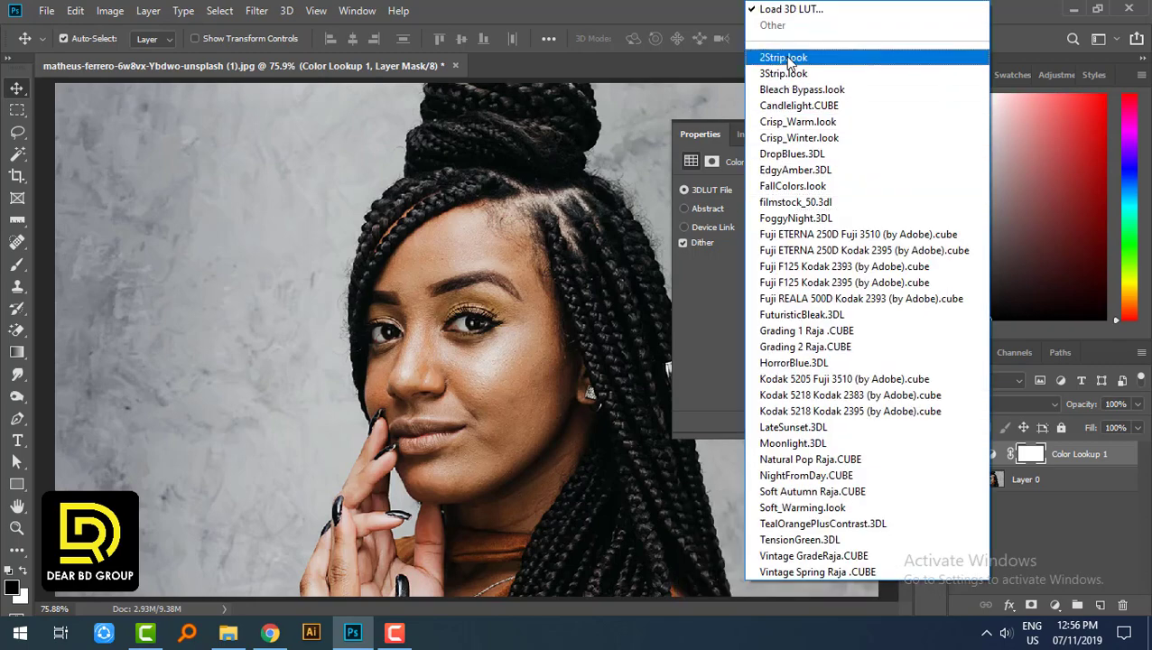
pyautogui.click(785, 57)
pyautogui.click(777, 190)
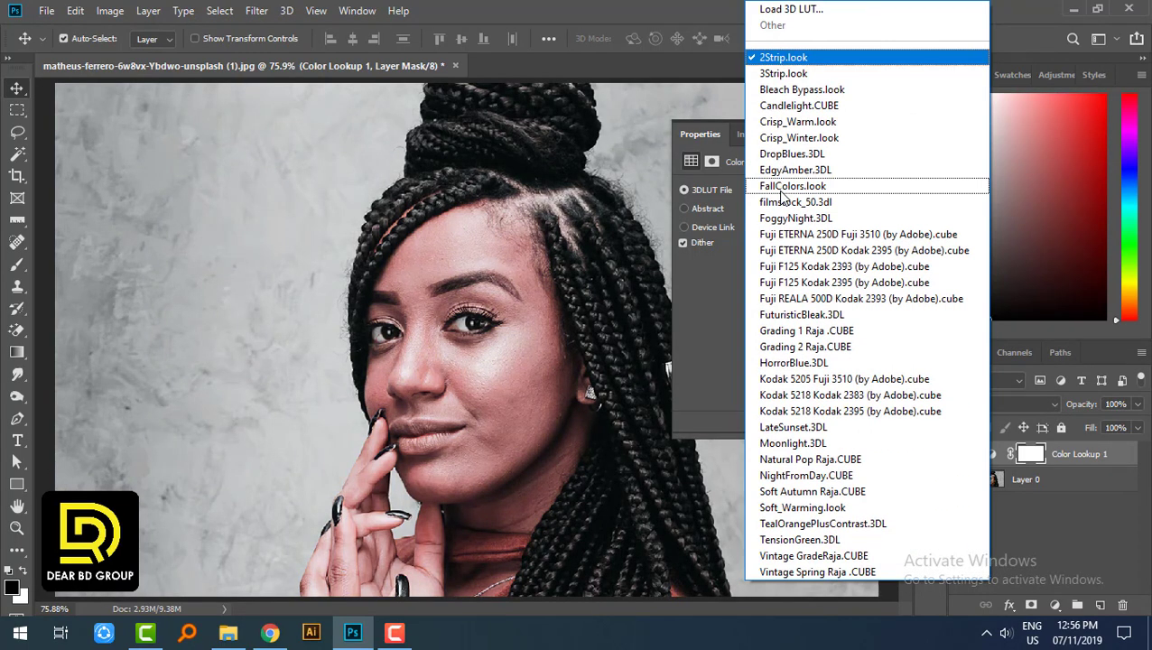
pyautogui.click(783, 74)
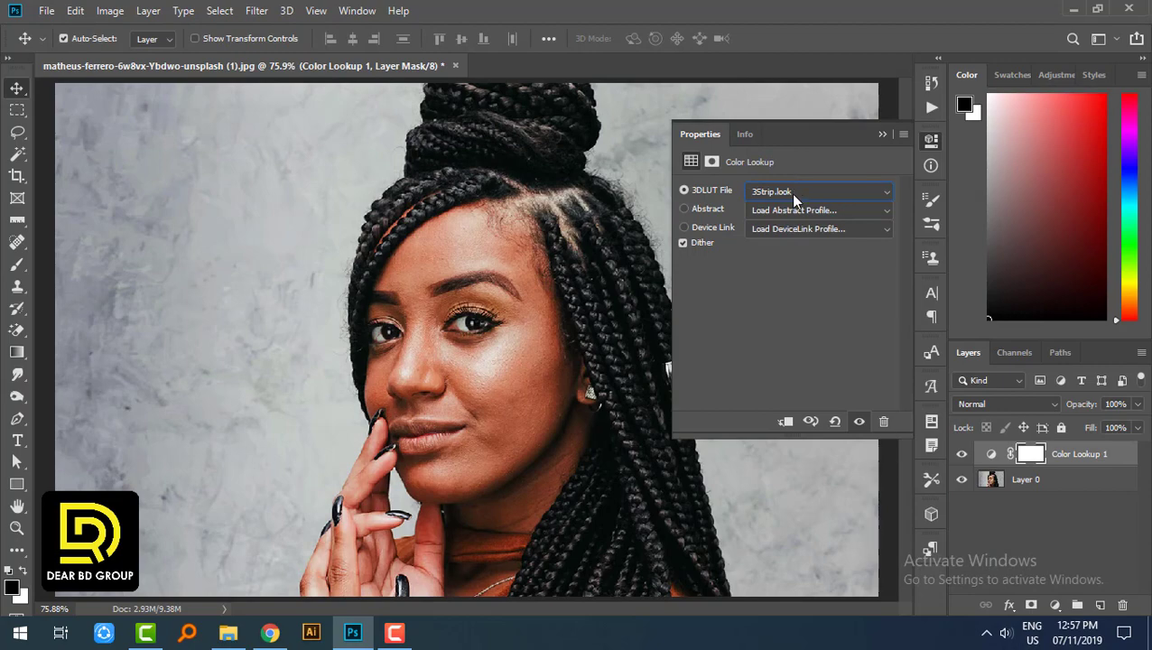
pyautogui.click(793, 197)
pyautogui.click(787, 93)
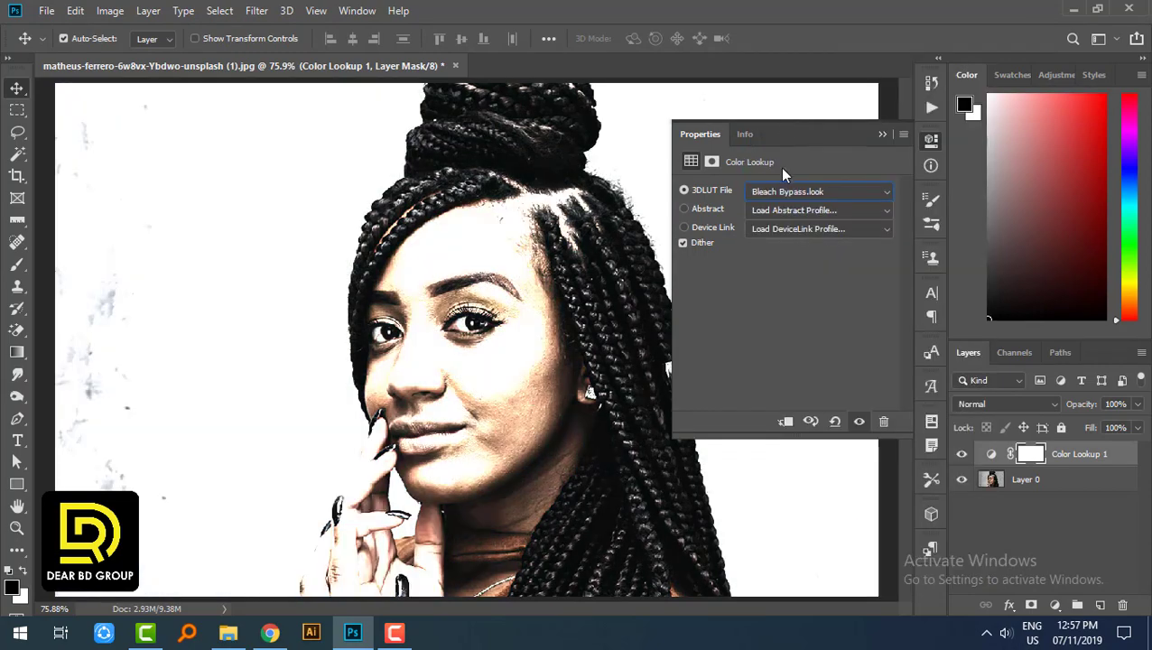
pyautogui.click(782, 187)
pyautogui.click(787, 108)
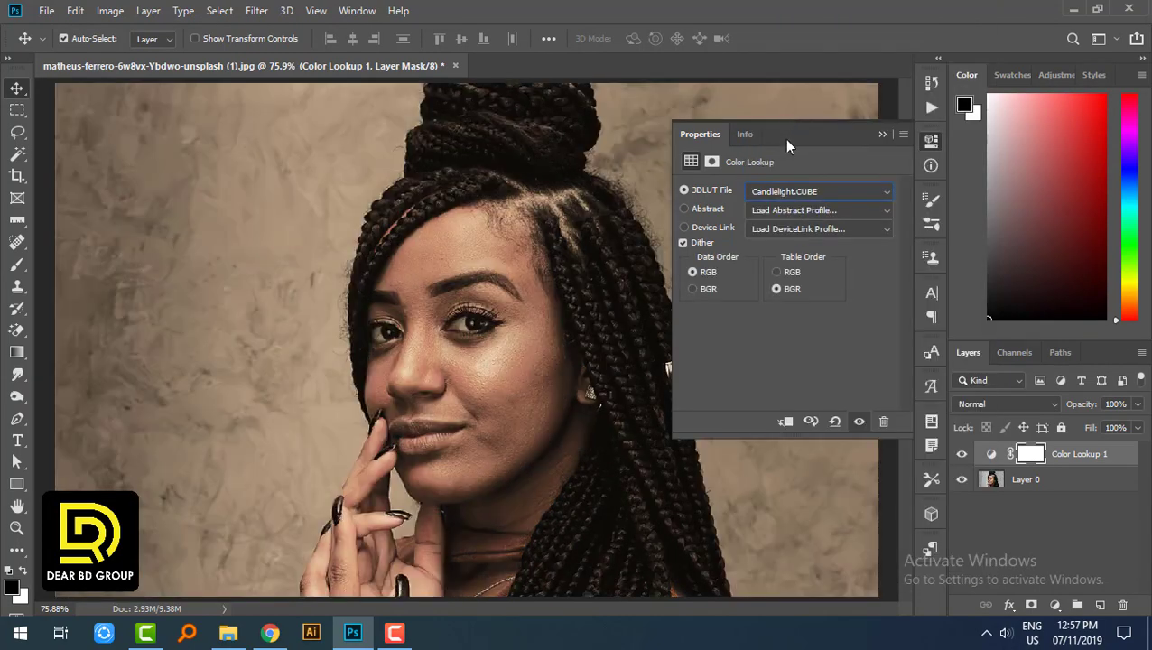
pyautogui.click(789, 192)
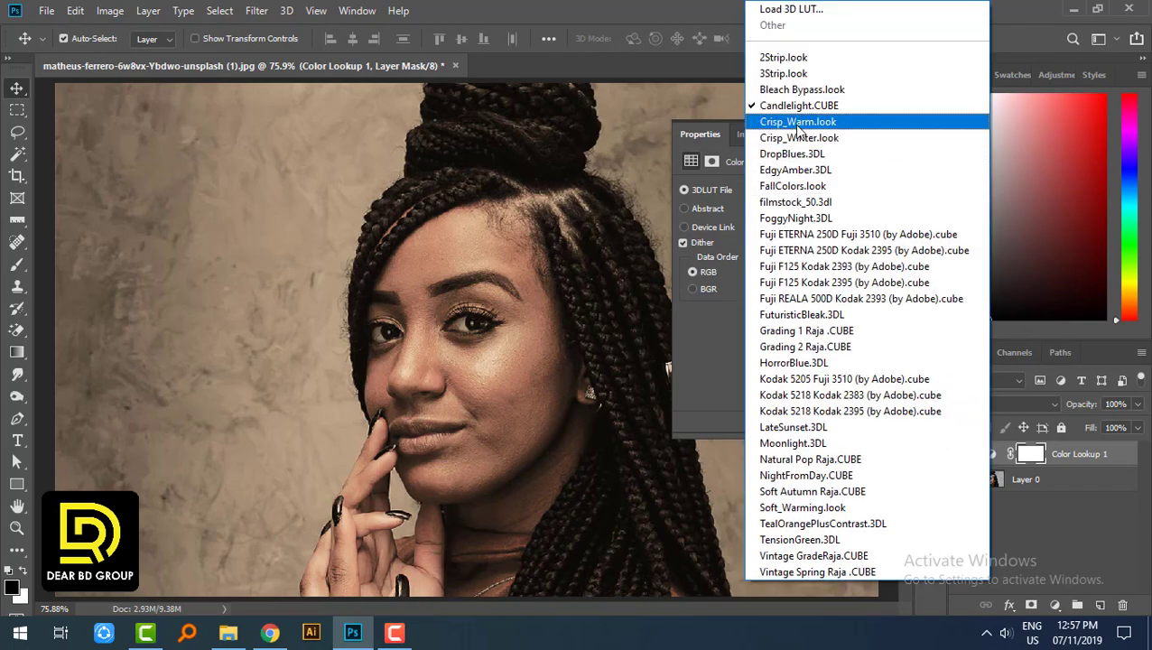
pyautogui.click(794, 120)
# - Try Crisp_Winter, DropBlues, EdgyAmber, FallColors and Vintage Spring Raja, ending on Vintage GradeRaja.CUBE
pyautogui.click(790, 192)
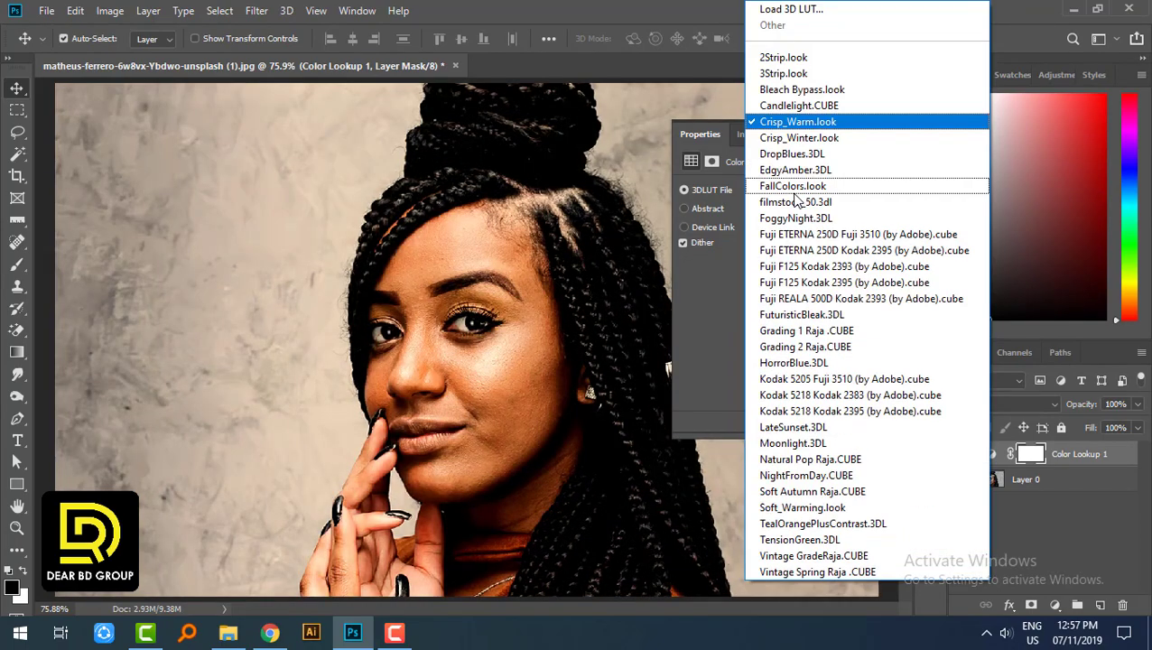
pyautogui.click(794, 141)
pyautogui.click(790, 192)
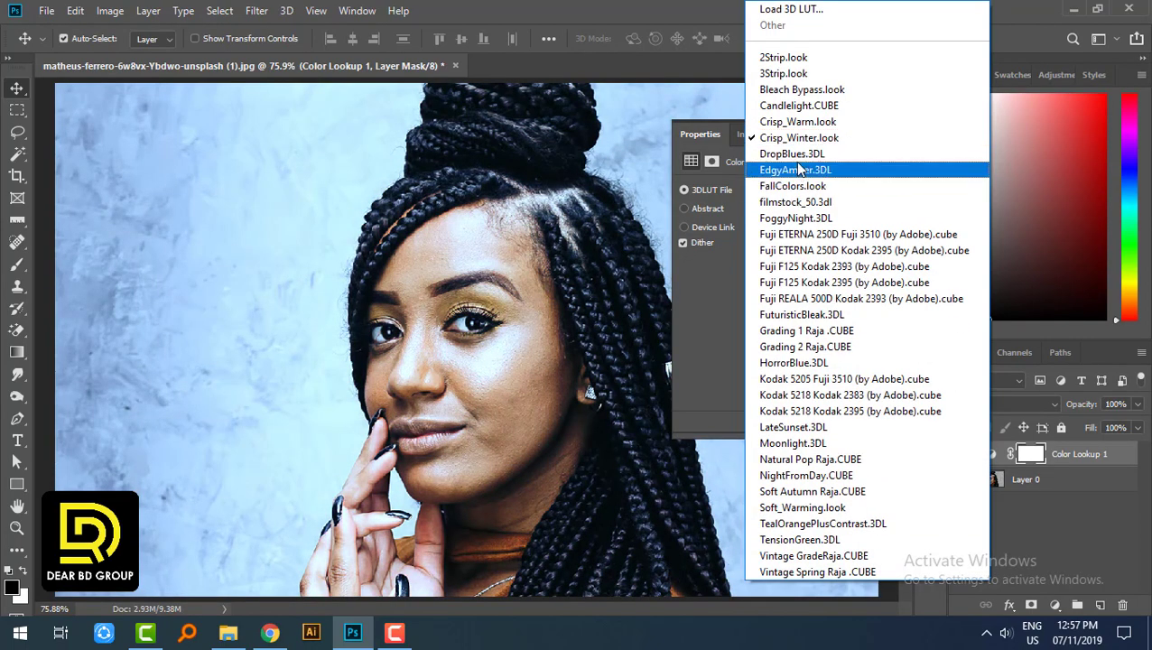
pyautogui.click(795, 160)
pyautogui.click(794, 191)
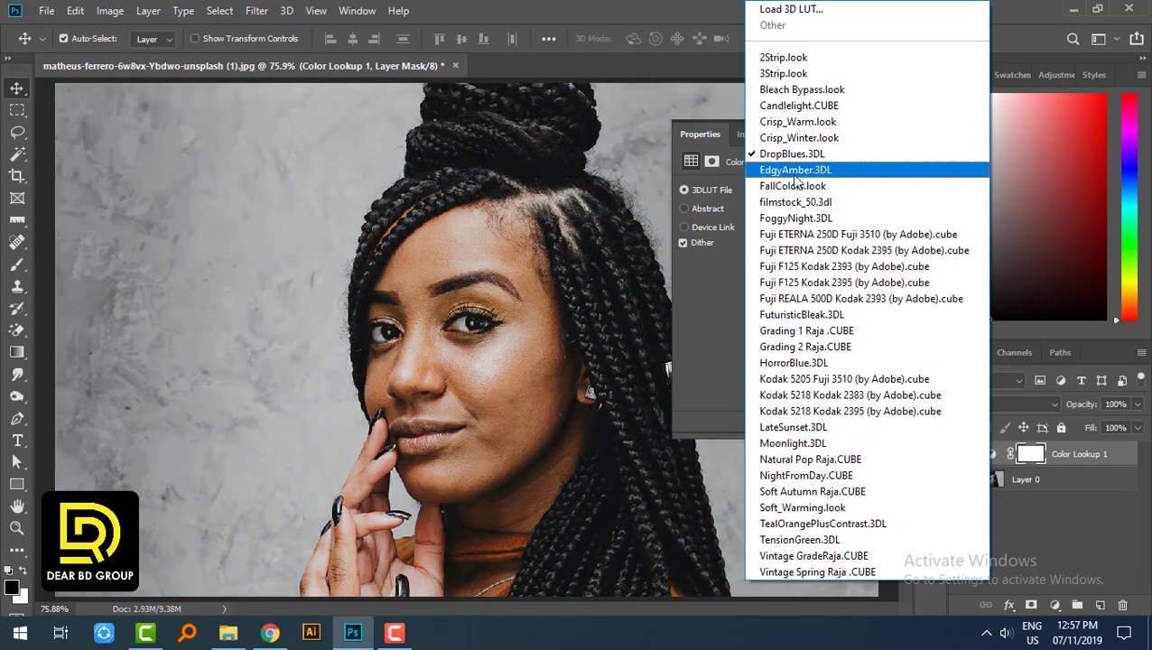
pyautogui.click(794, 166)
pyautogui.click(790, 190)
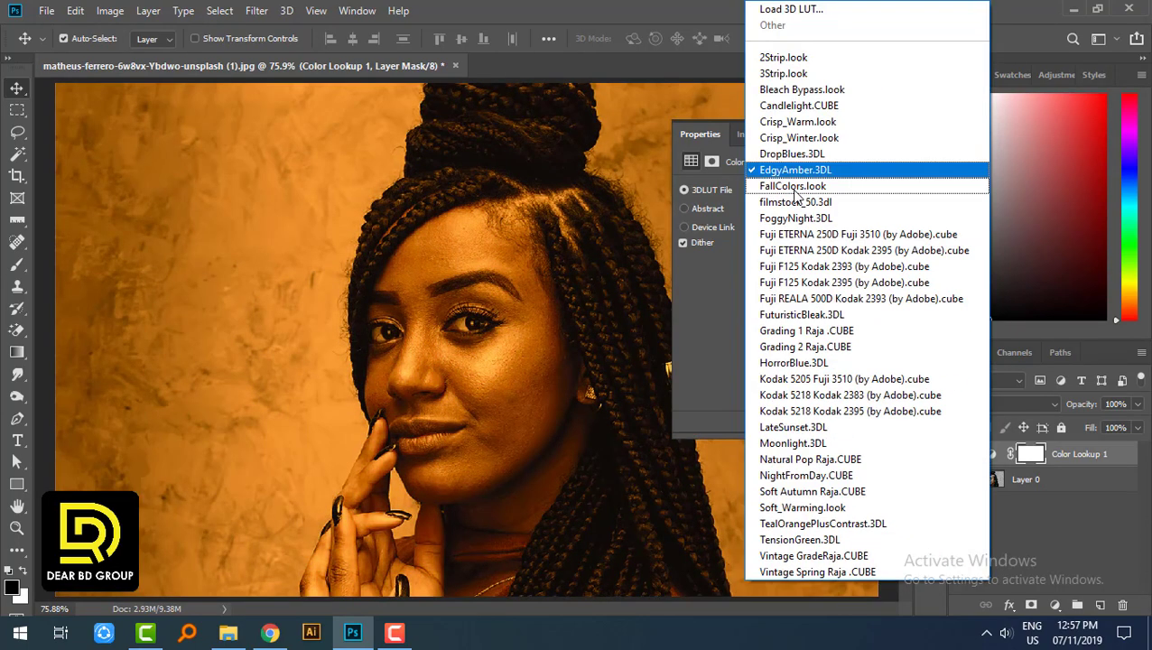
pyautogui.click(790, 189)
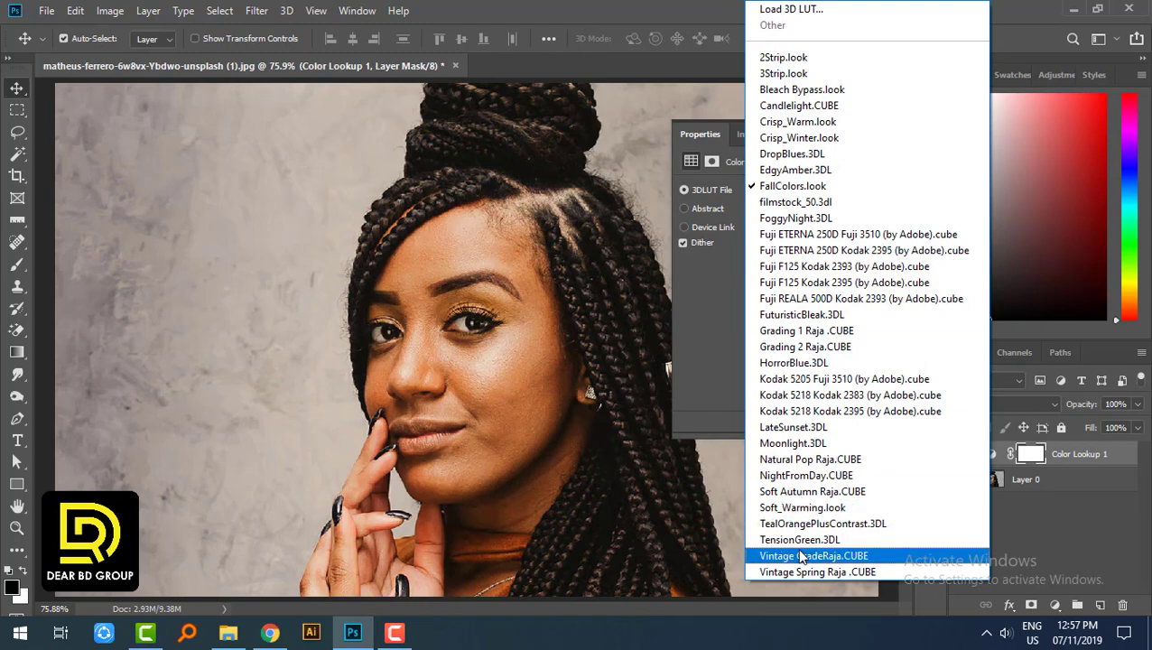
pyautogui.click(749, 640)
pyautogui.click(785, 186)
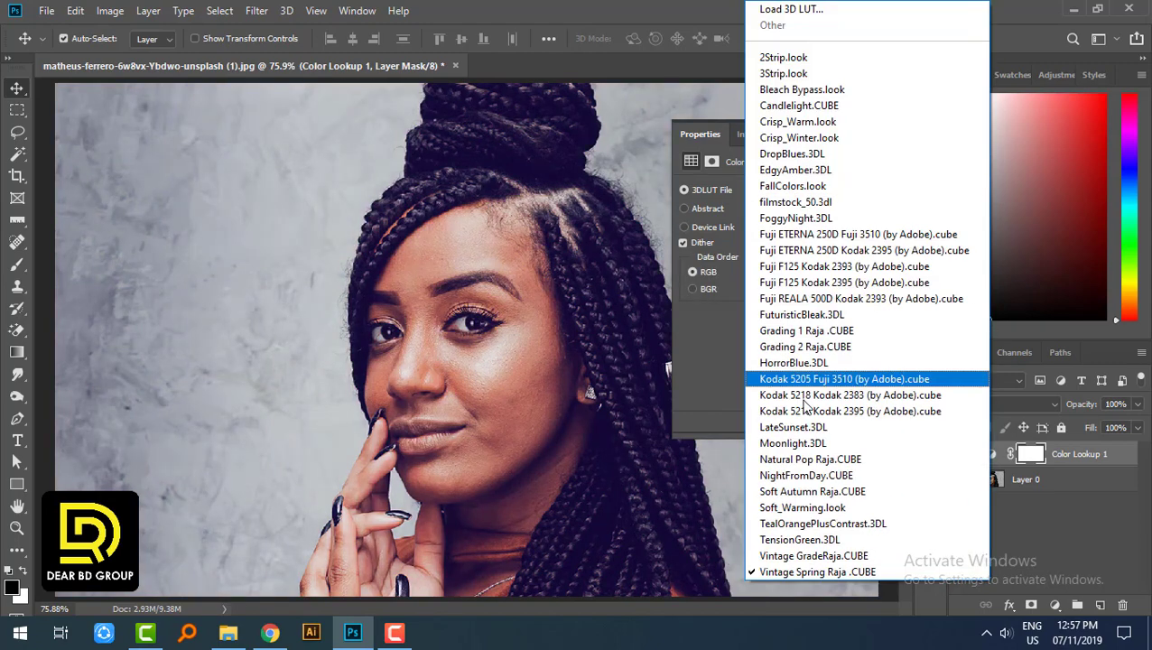
pyautogui.click(817, 620)
# - Preview the TensionGreen, TealOrangePlusContrast, NightFromDay, Natural Pop Raja and Moonlight LUTs
pyautogui.click(791, 189)
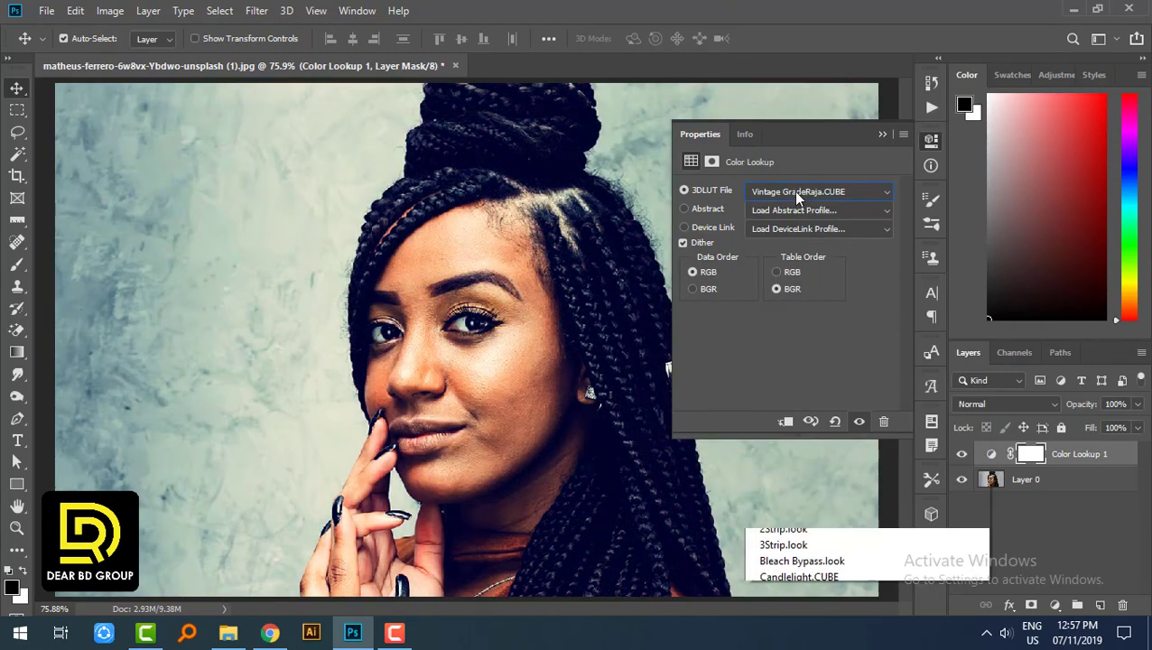
pyautogui.click(799, 540)
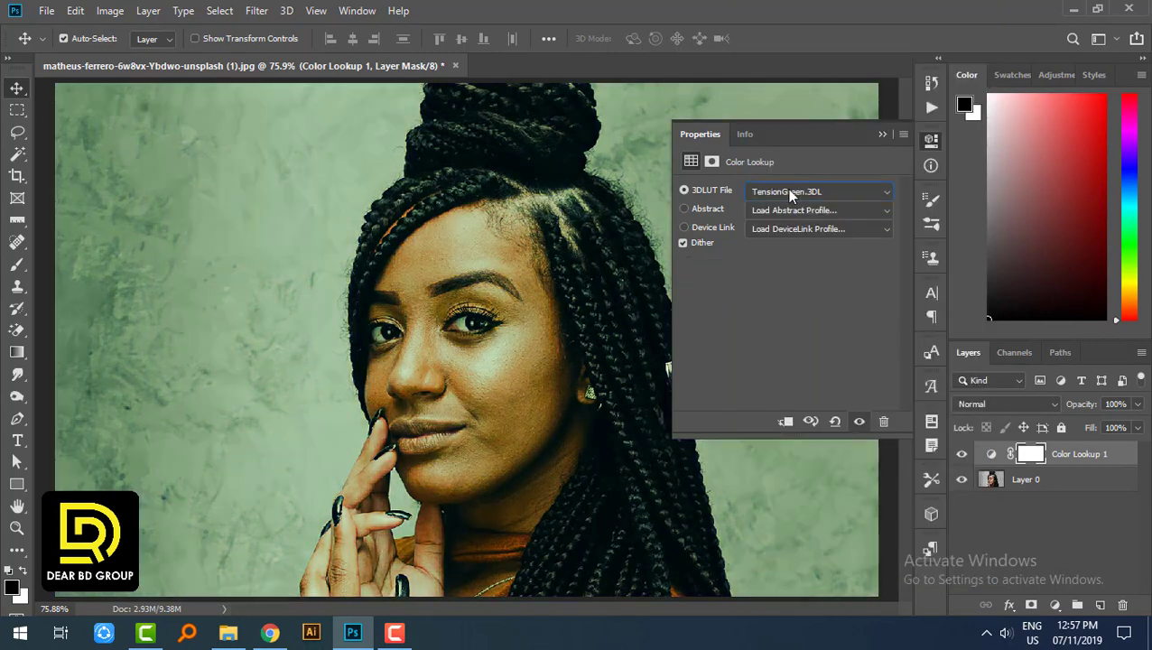
pyautogui.click(790, 192)
pyautogui.click(804, 517)
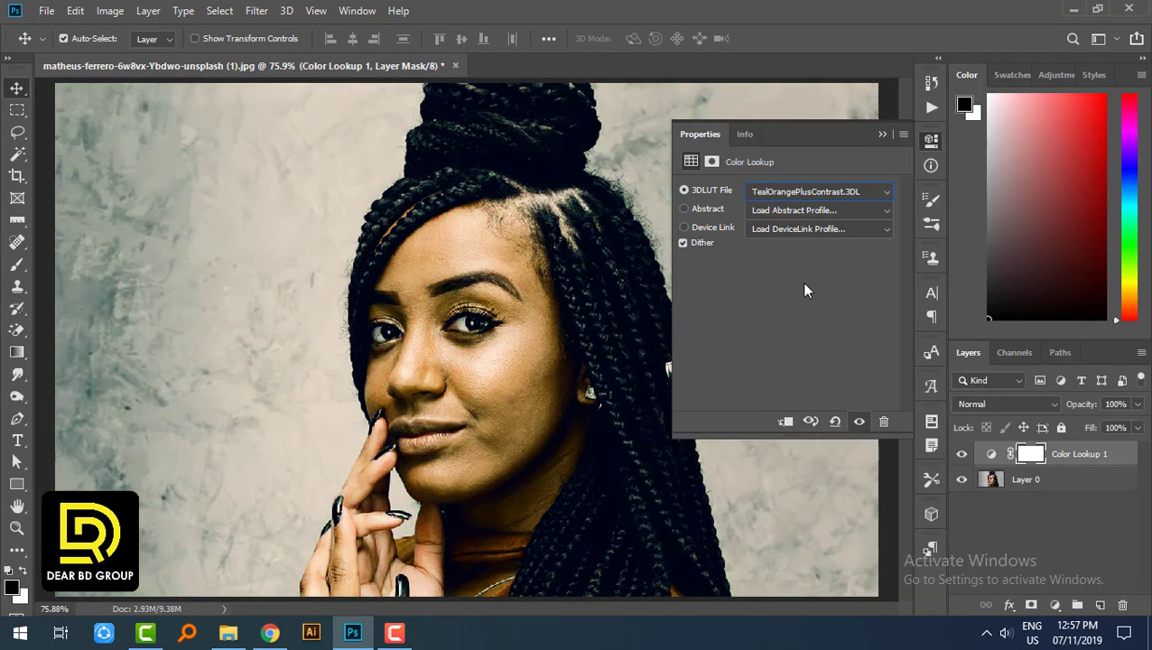
pyautogui.click(799, 191)
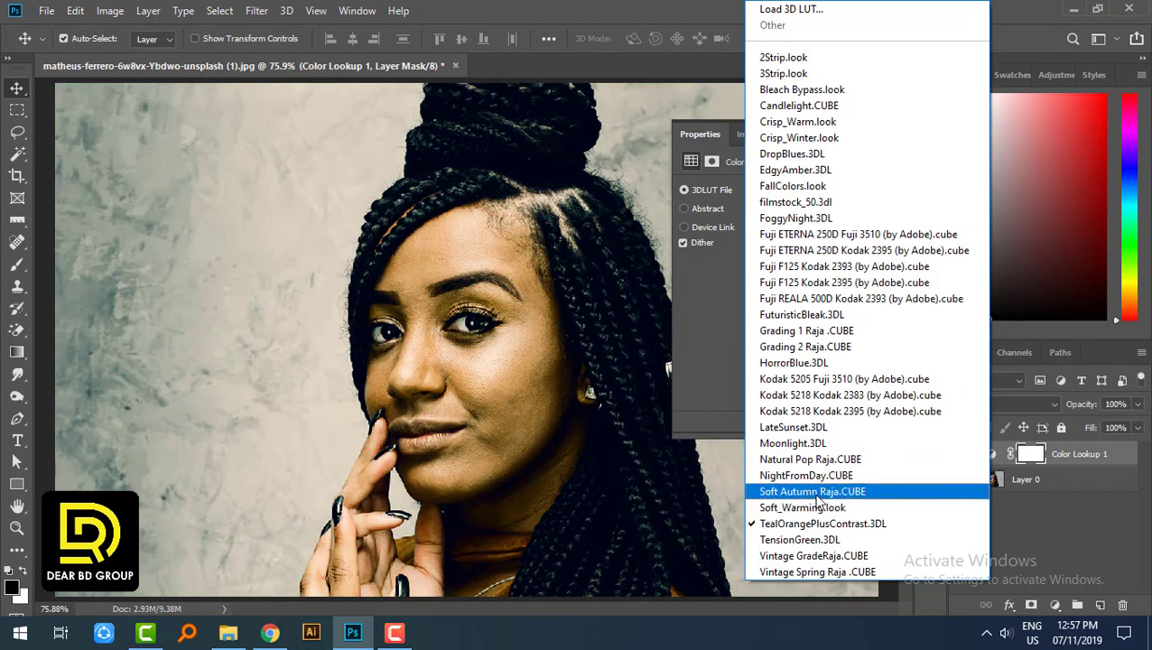
pyautogui.click(806, 475)
pyautogui.click(800, 191)
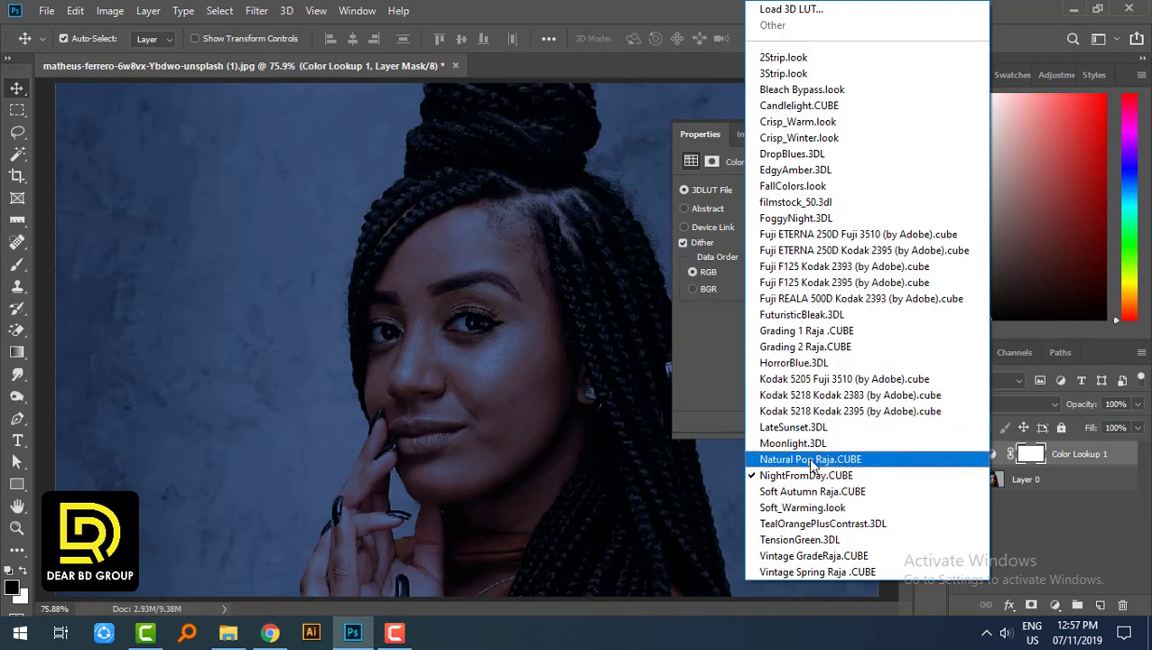
pyautogui.click(807, 458)
pyautogui.click(794, 192)
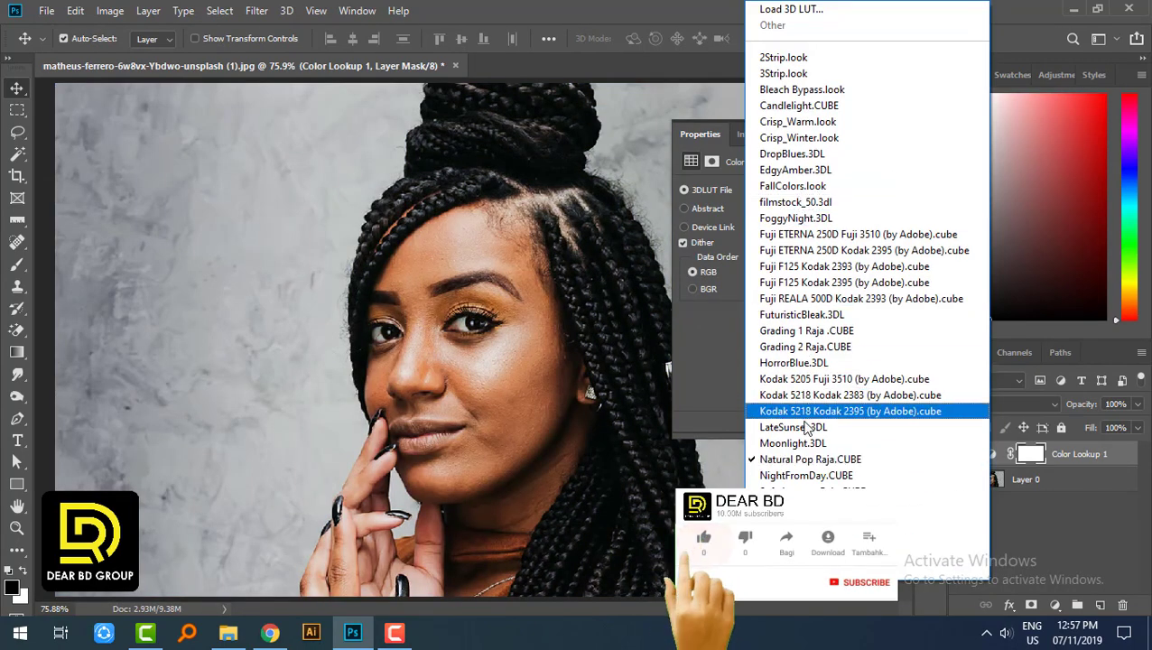
pyautogui.click(803, 443)
# - Try HorrorBlue and revisit two LUTs, settle on Vintage Spring Raja .CUBE, and zoom to the face
pyautogui.click(792, 191)
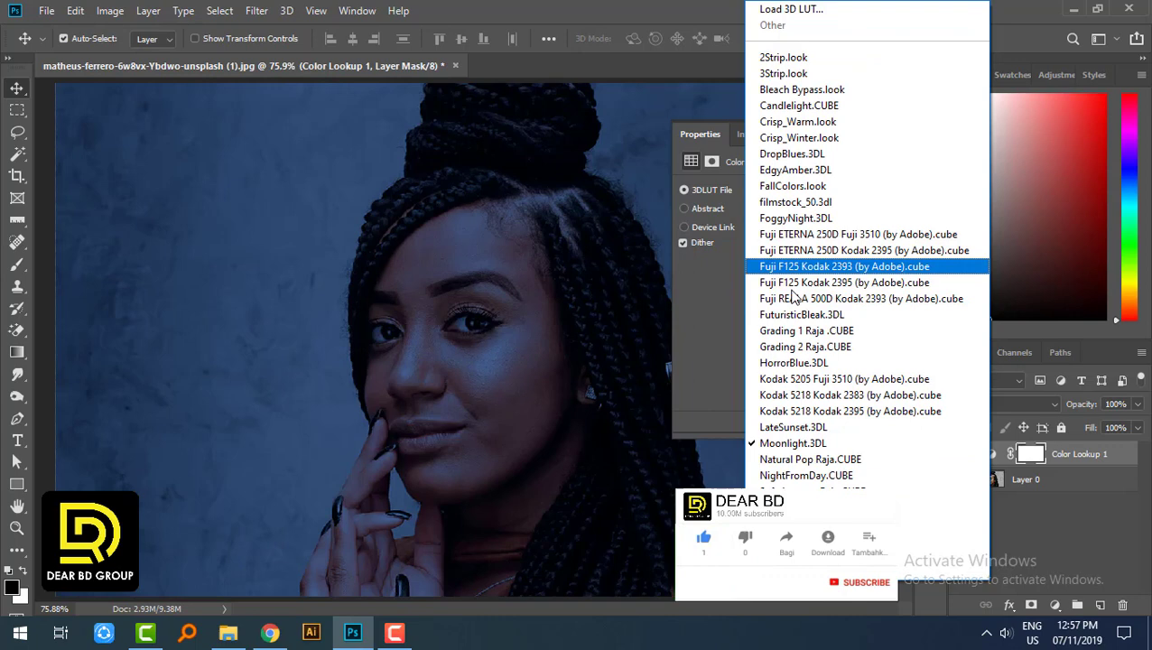
pyautogui.click(793, 362)
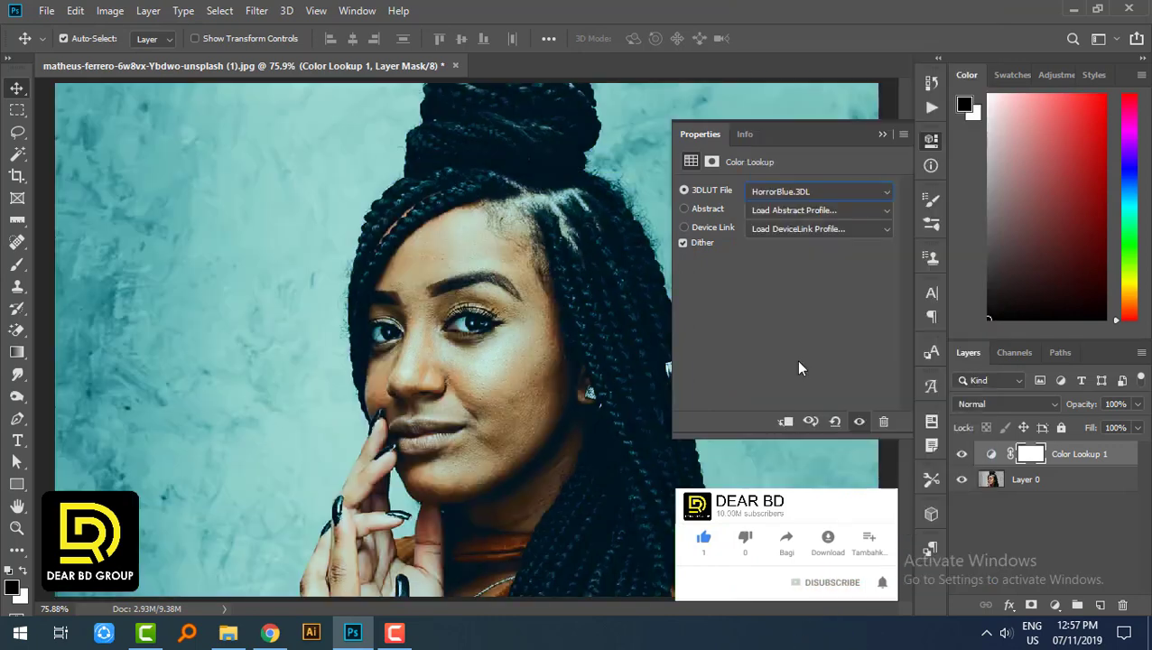
pyautogui.click(786, 191)
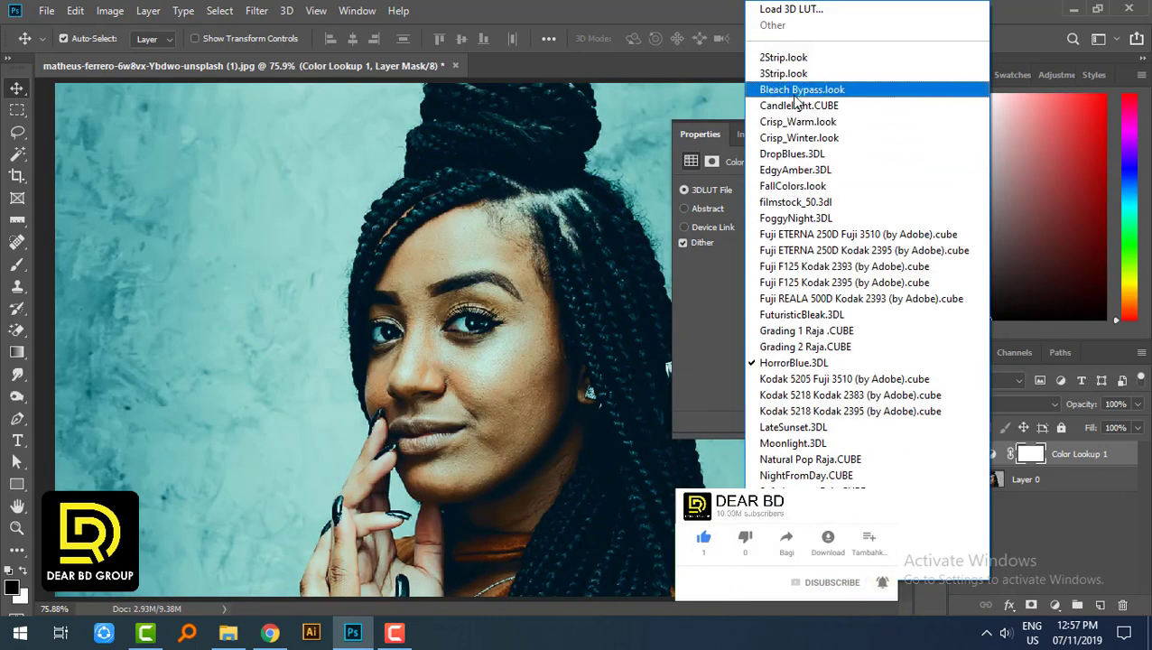
pyautogui.click(819, 525)
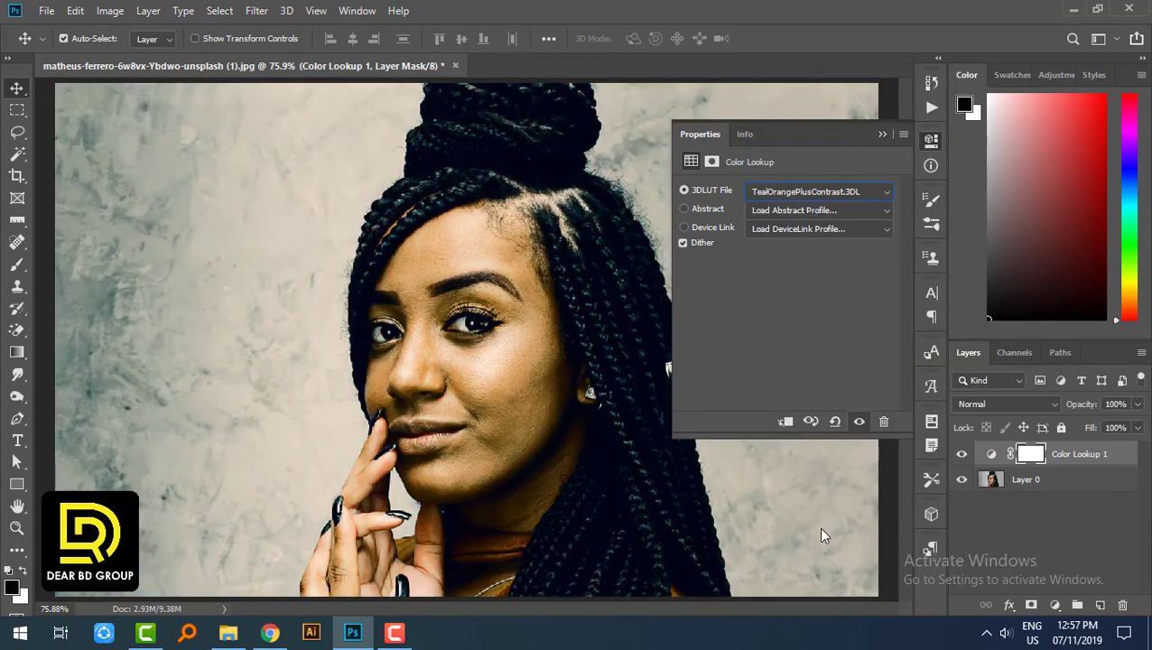
pyautogui.click(769, 190)
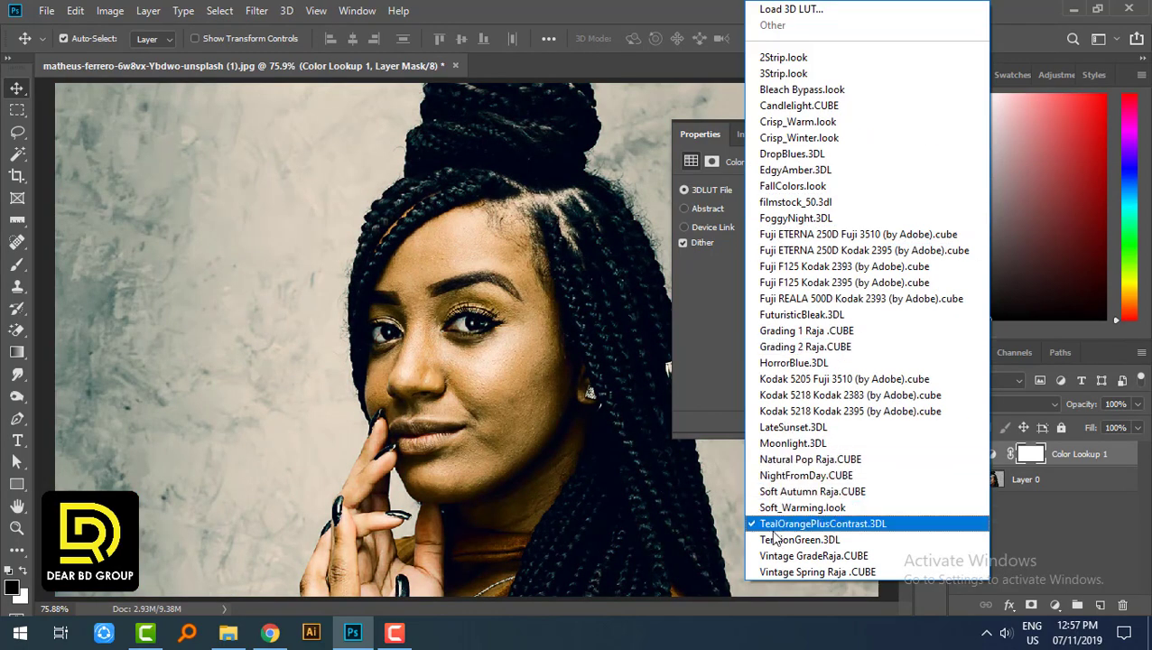
pyautogui.click(778, 540)
pyautogui.click(795, 199)
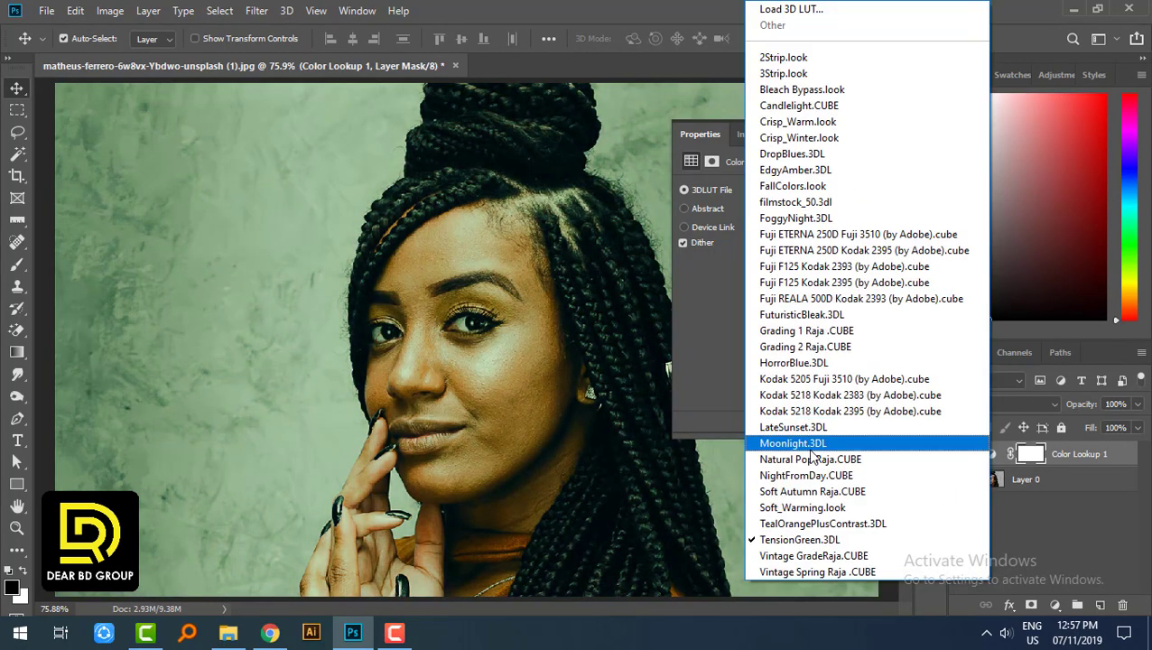
pyautogui.click(806, 565)
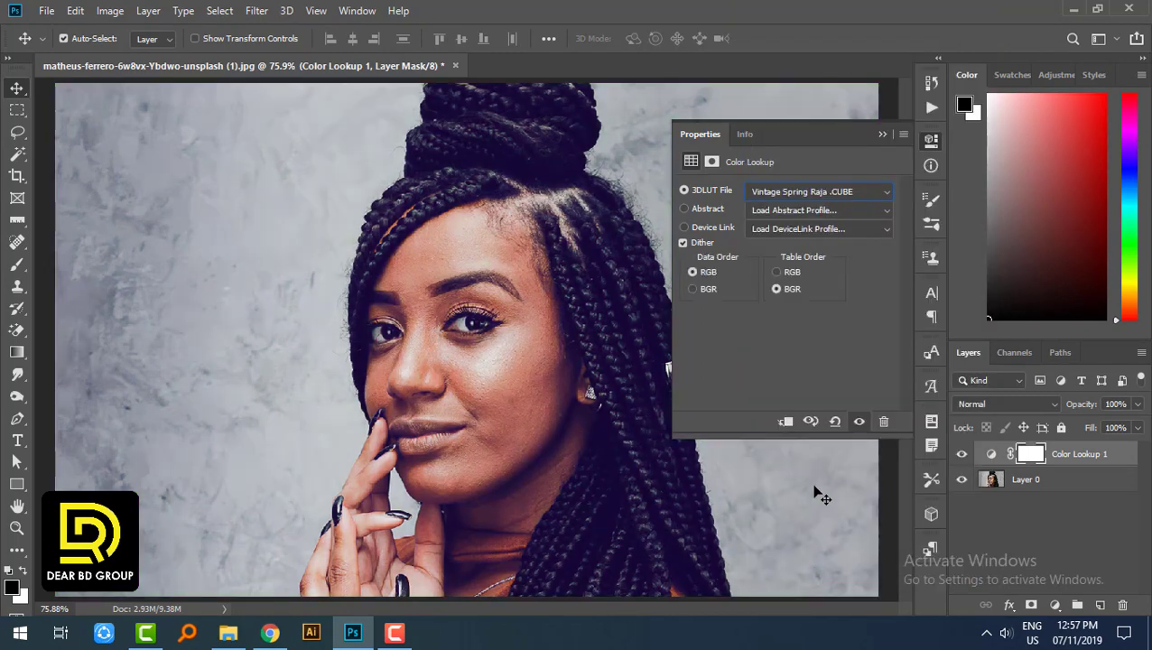
pyautogui.click(882, 134)
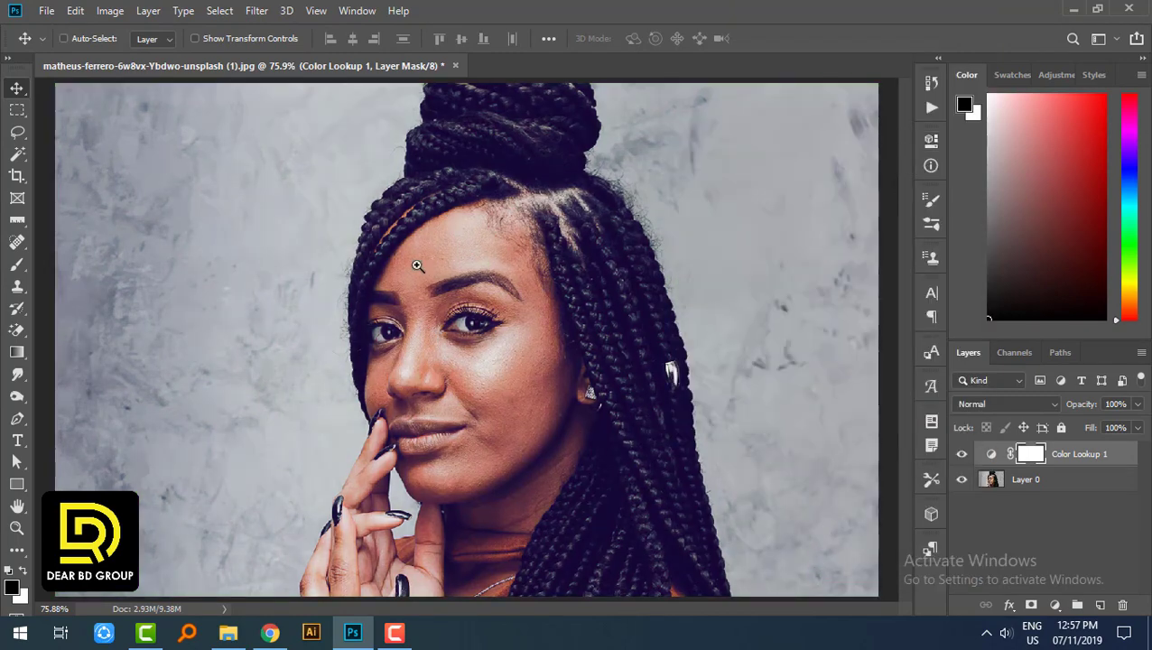
pyautogui.moveTo(417, 265); pyautogui.dragTo(604, 423)
pyautogui.hotkey('ctrl', '0')
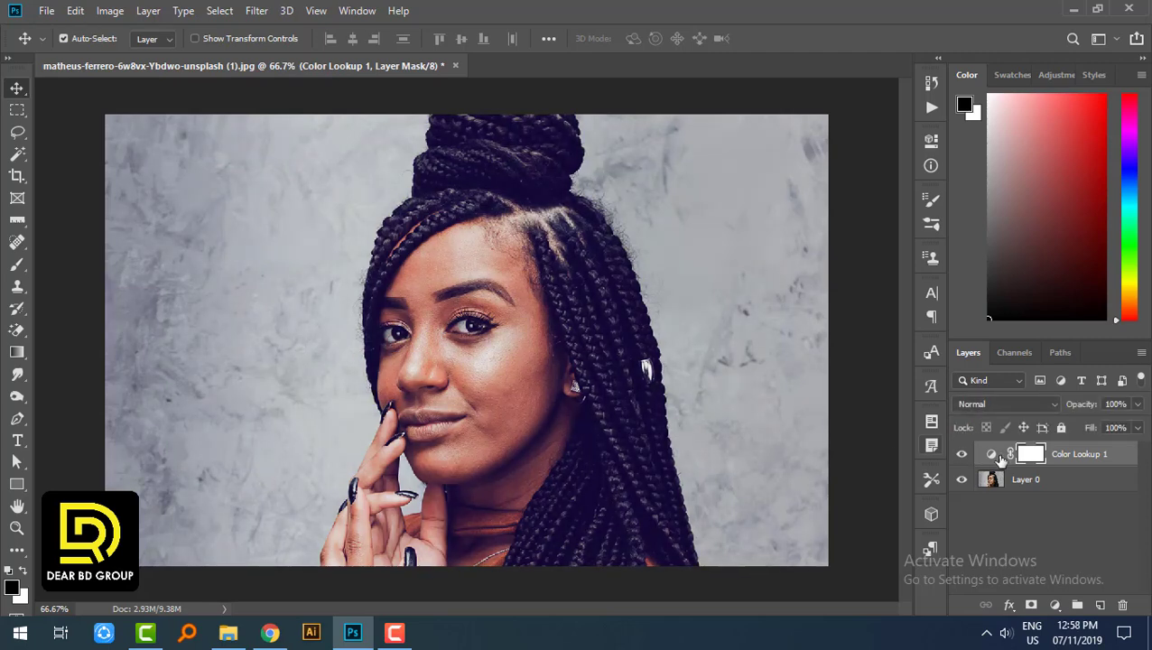
pyautogui.press('Delete')
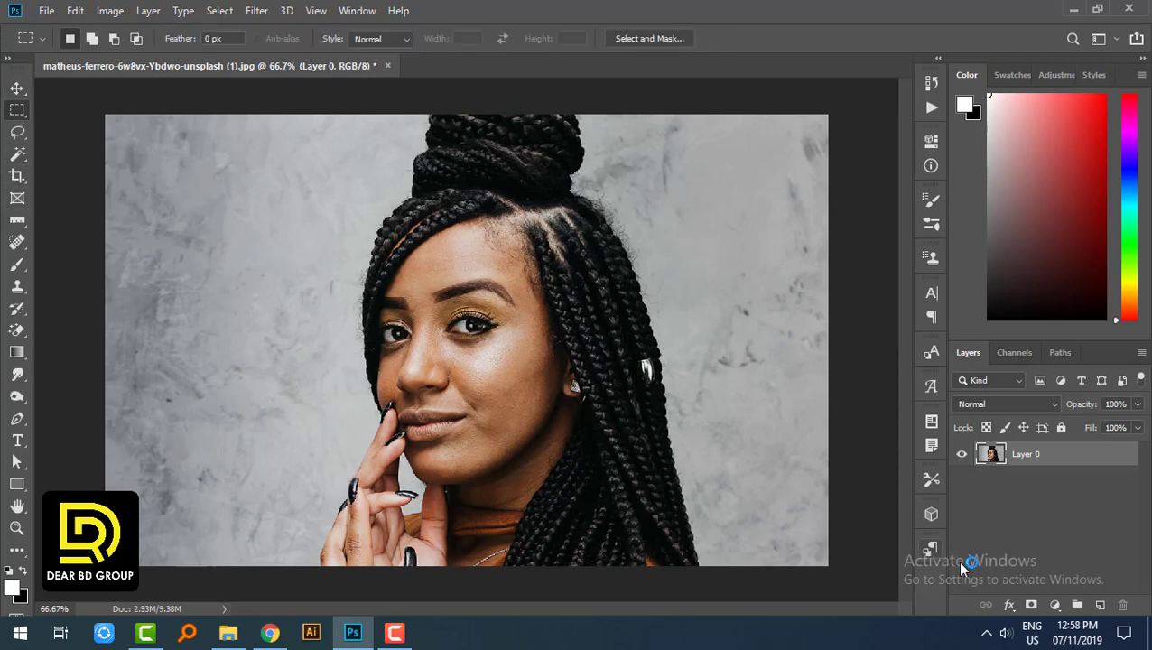
# - Create a new layer, select a thin strip at the left edge, and make it a Smart Object
pyautogui.click(1100, 605)
pyautogui.hotkey('ctrl', '-')
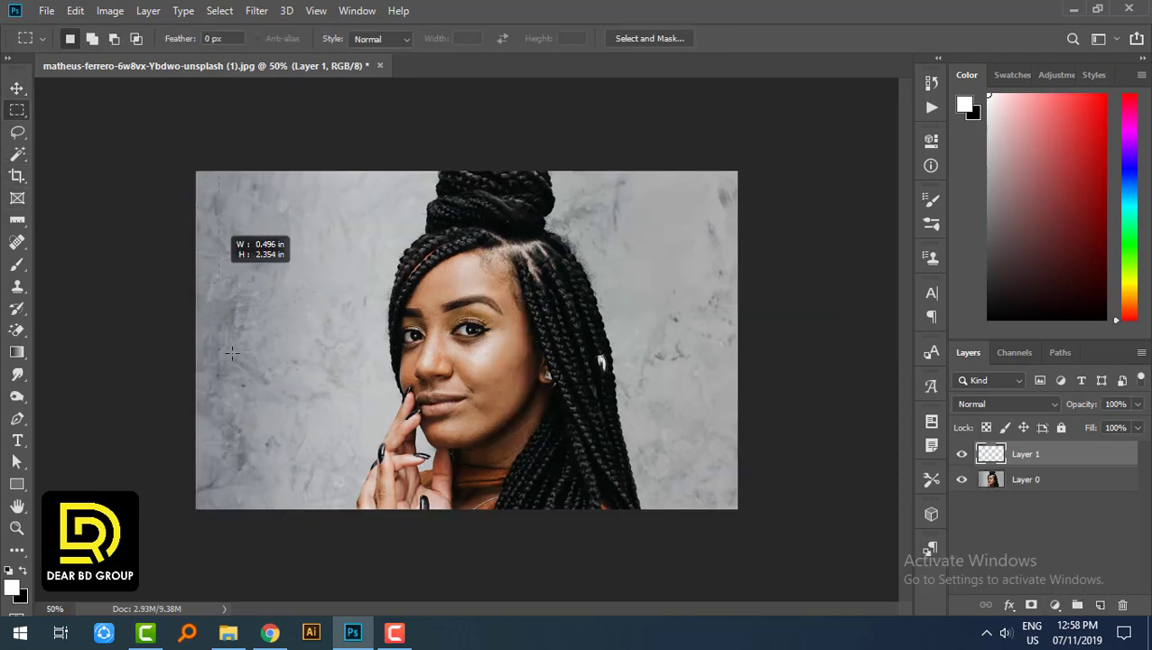
pyautogui.moveTo(232, 353); pyautogui.dragTo(247, 550)
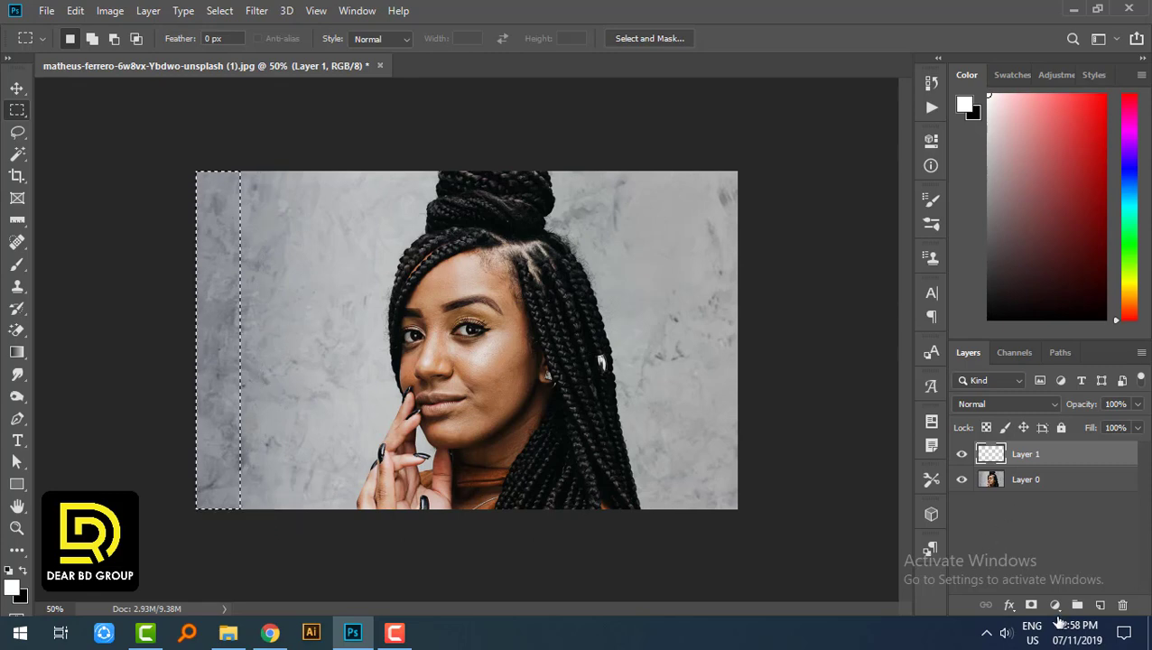
pyautogui.rightClick(1058, 459)
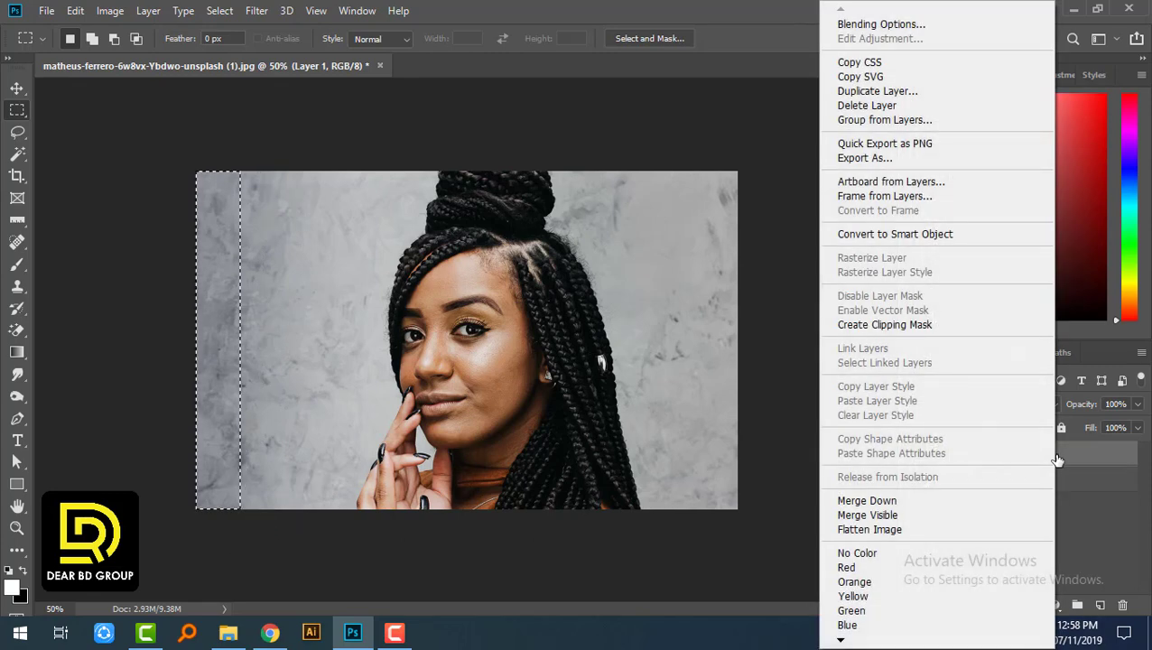
pyautogui.click(929, 239)
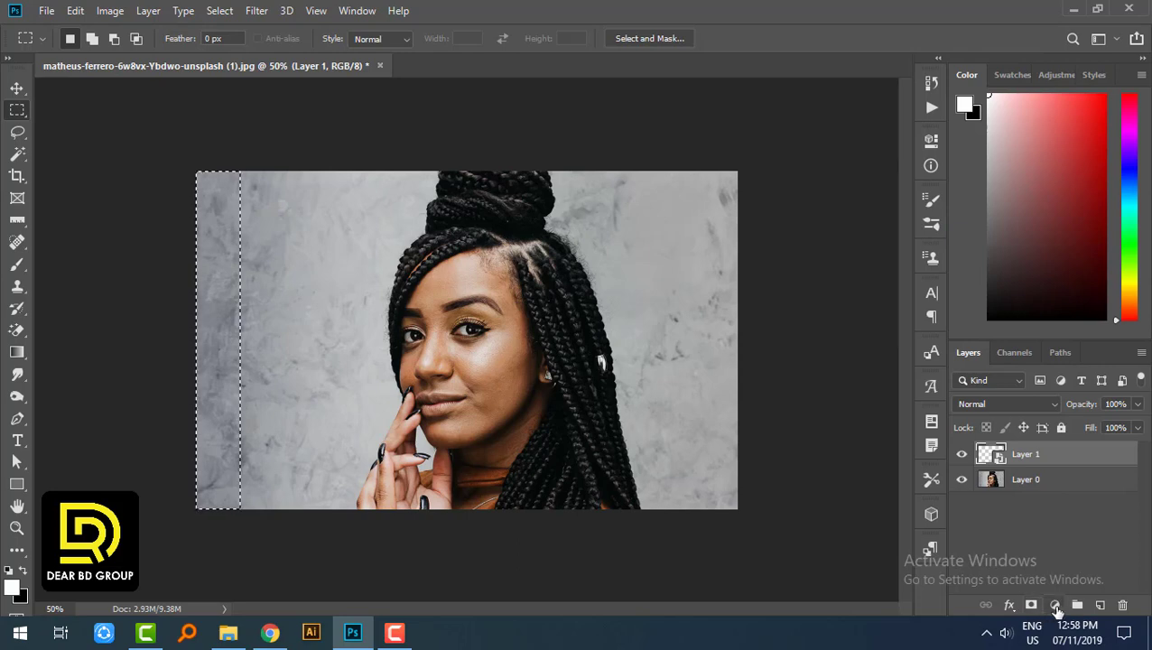
# - Add a Color Lookup adjustment on the strip using TensionGreen.3DL to tint it green
pyautogui.click(1055, 606)
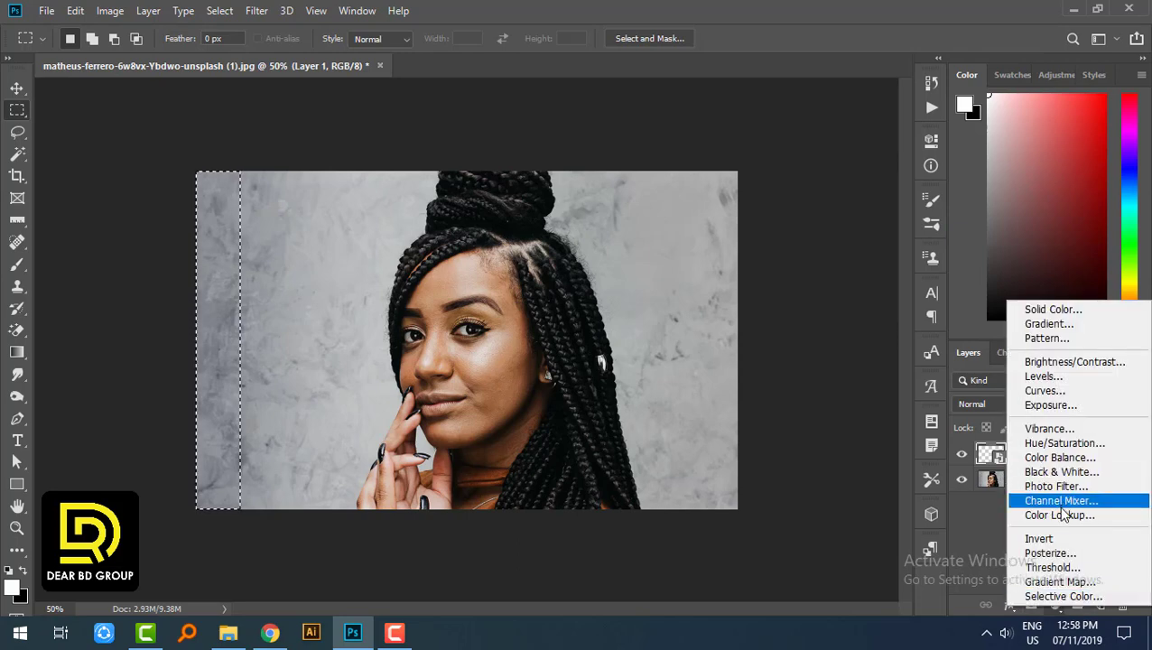
pyautogui.click(1056, 514)
pyautogui.click(820, 230)
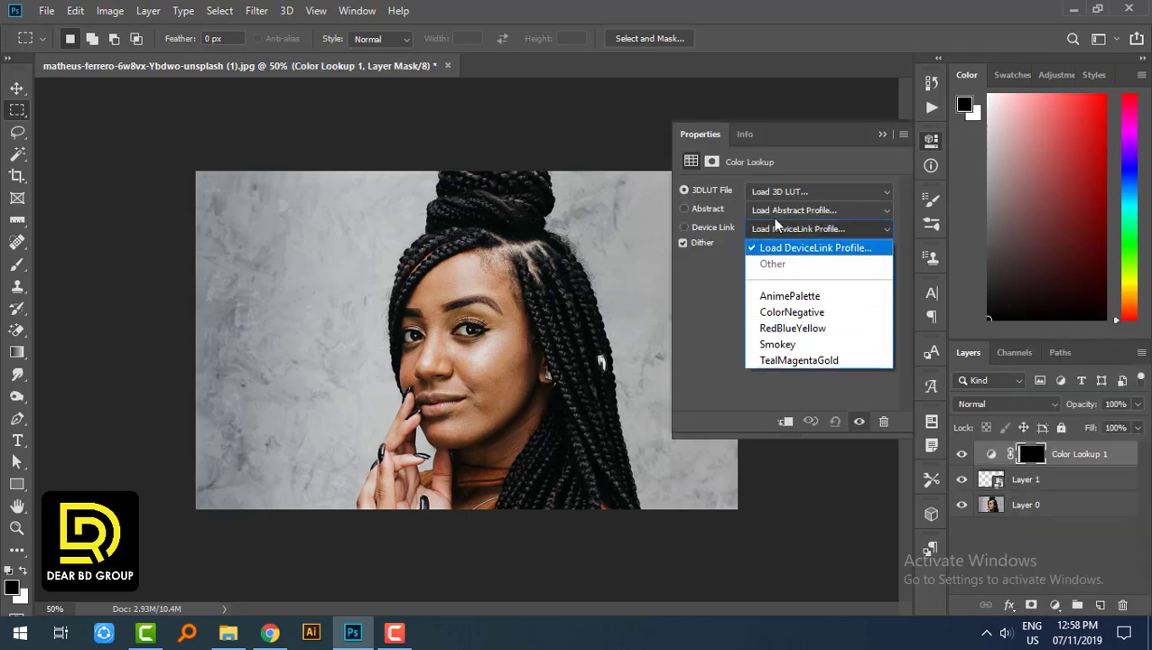
pyautogui.click(819, 192)
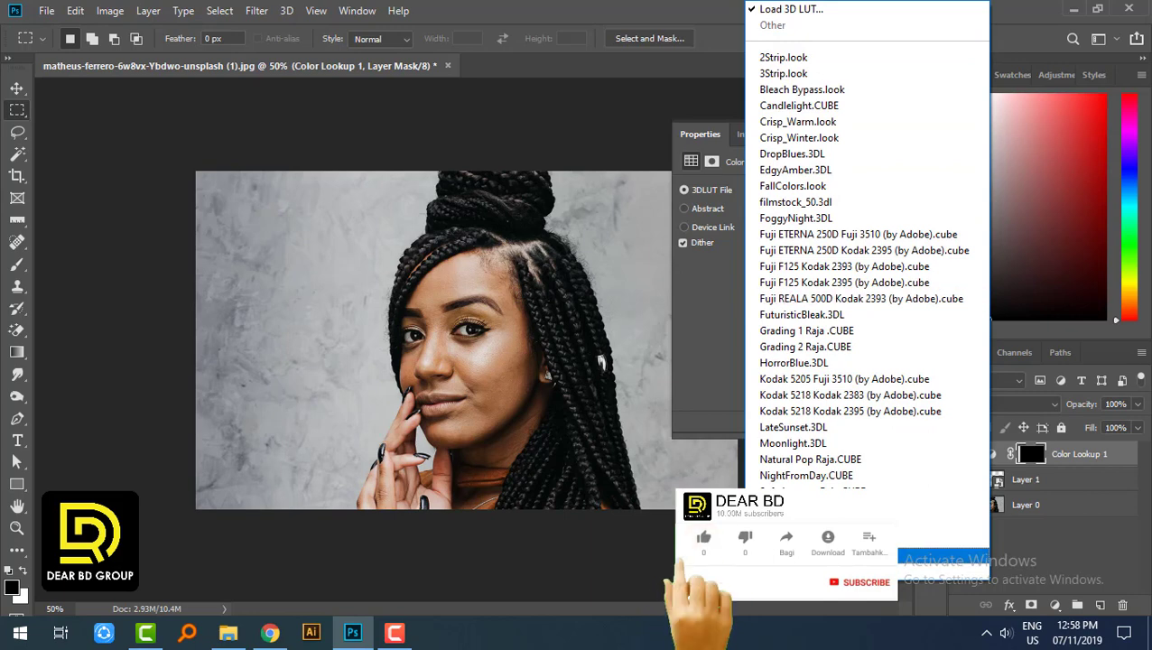
pyautogui.click(802, 314)
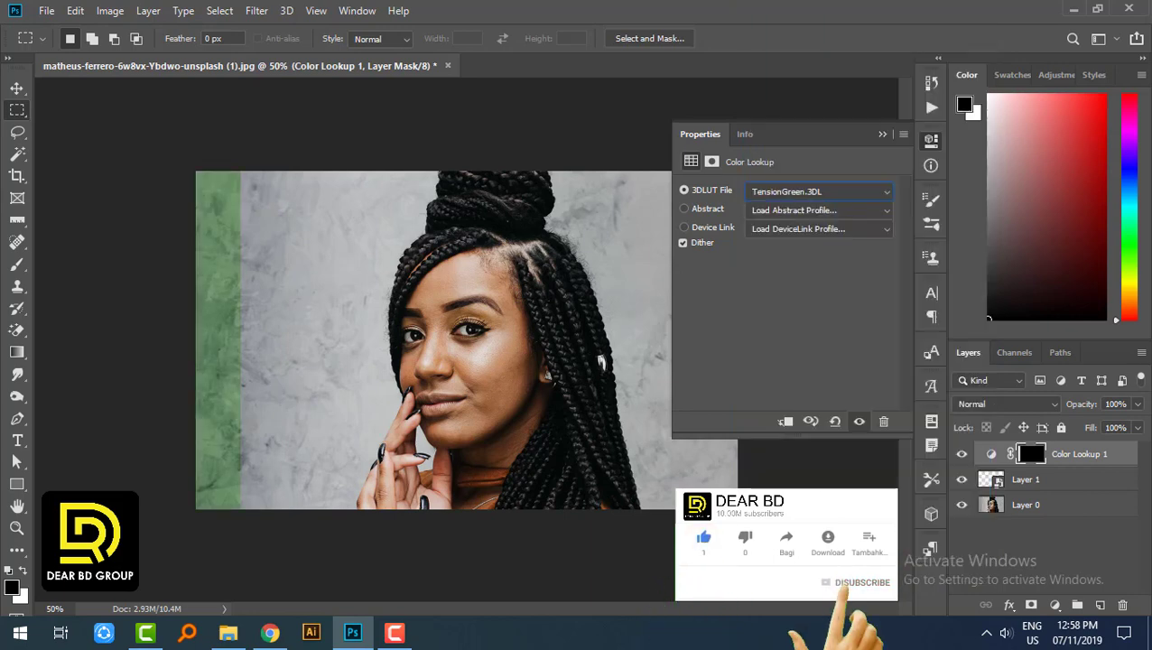
pyautogui.click(856, 337)
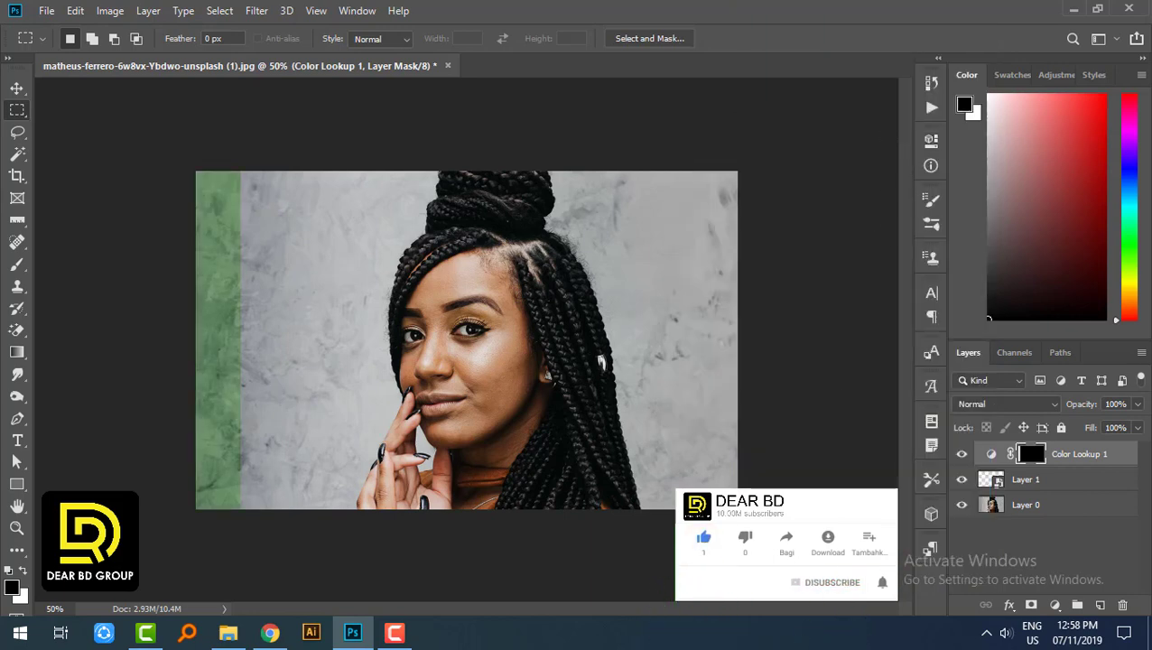
# - Duplicate the green strip several times with Alt-drag and Ctrl+J, spacing copies to the right
pyautogui.click(16, 88)
pyautogui.click(140, 358)
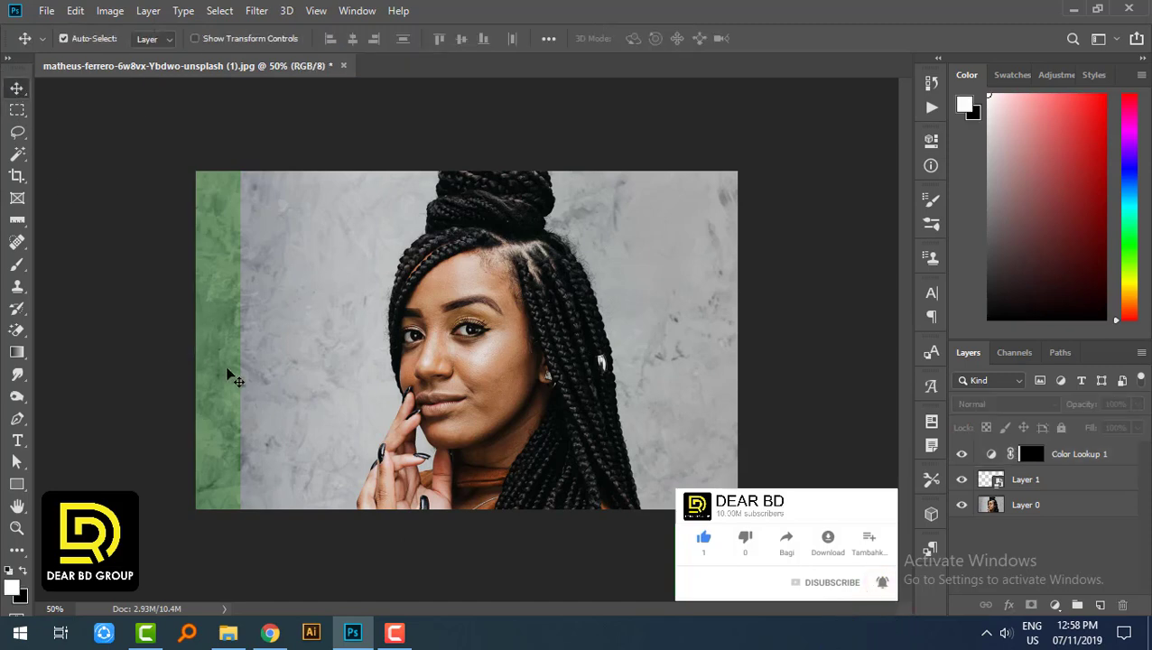
pyautogui.moveTo(233, 379); pyautogui.dragTo(289, 381)
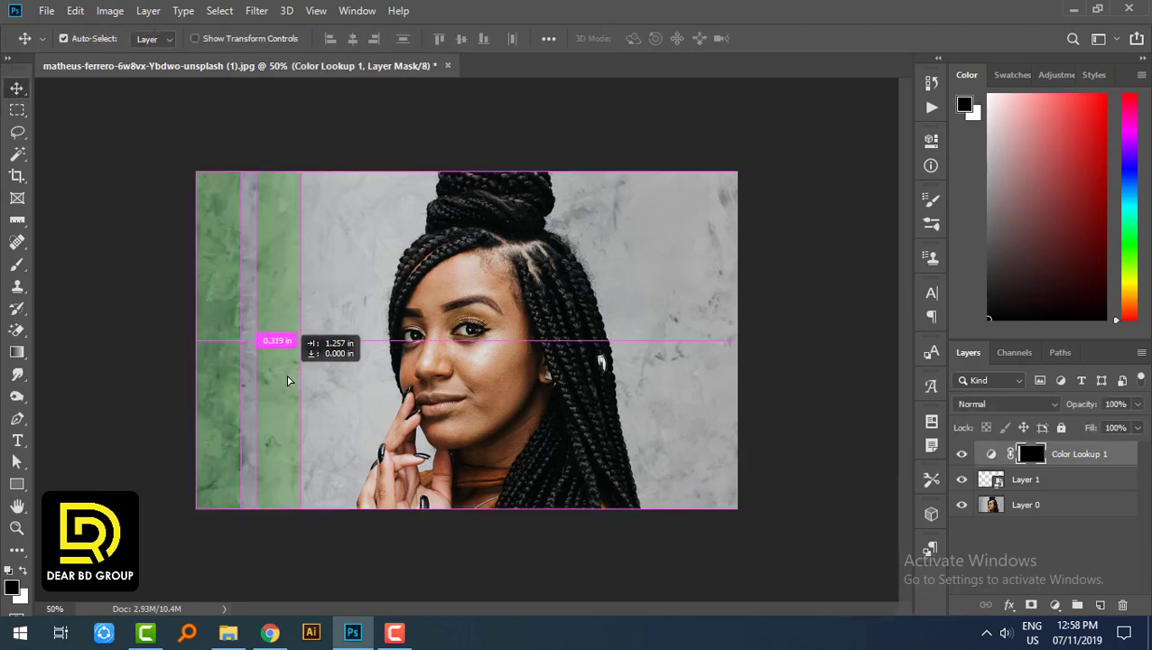
pyautogui.moveTo(289, 381); pyautogui.dragTo(281, 381)
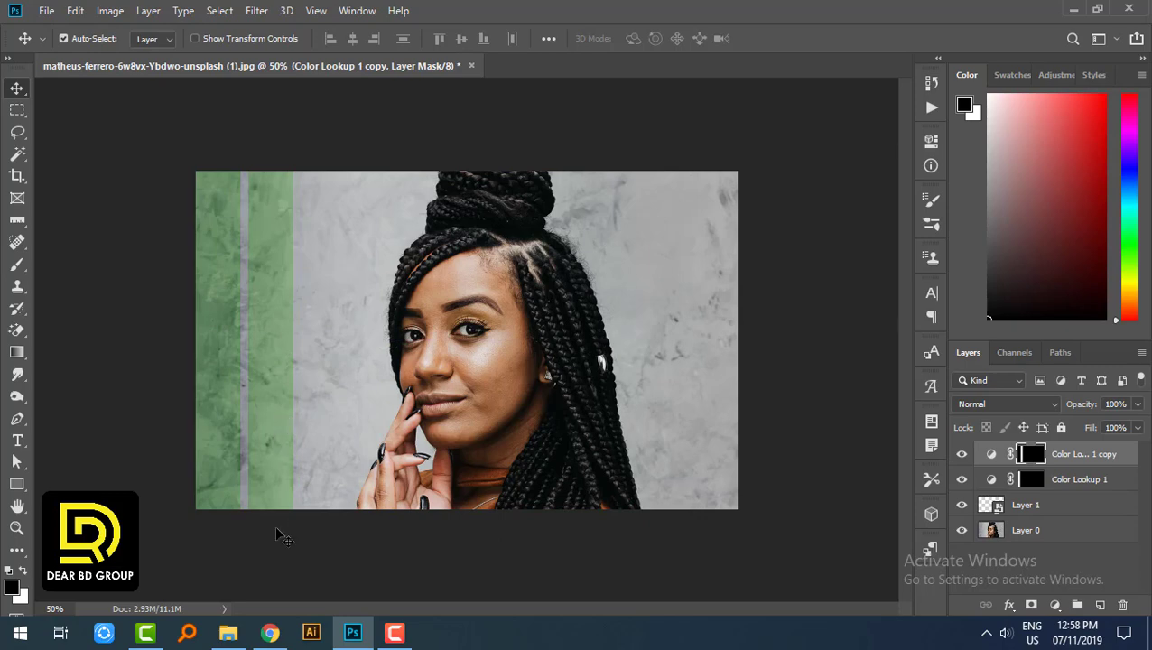
pyautogui.moveTo(280, 497)
pyautogui.mouseDown()
pyautogui.moveTo(330, 494)
pyautogui.moveTo(331, 483)
pyautogui.moveTo(411, 494)
pyautogui.moveTo(417, 447)
pyautogui.moveTo(457, 456)
pyautogui.mouseUp()
pyautogui.hotkey('ctrl', 'j')
pyautogui.hotkey('ctrl', 'j')
pyautogui.hotkey('ctrl', 'j')
pyautogui.hotkey('ctrl', 'j')
pyautogui.hotkey('ctrl', 'j')
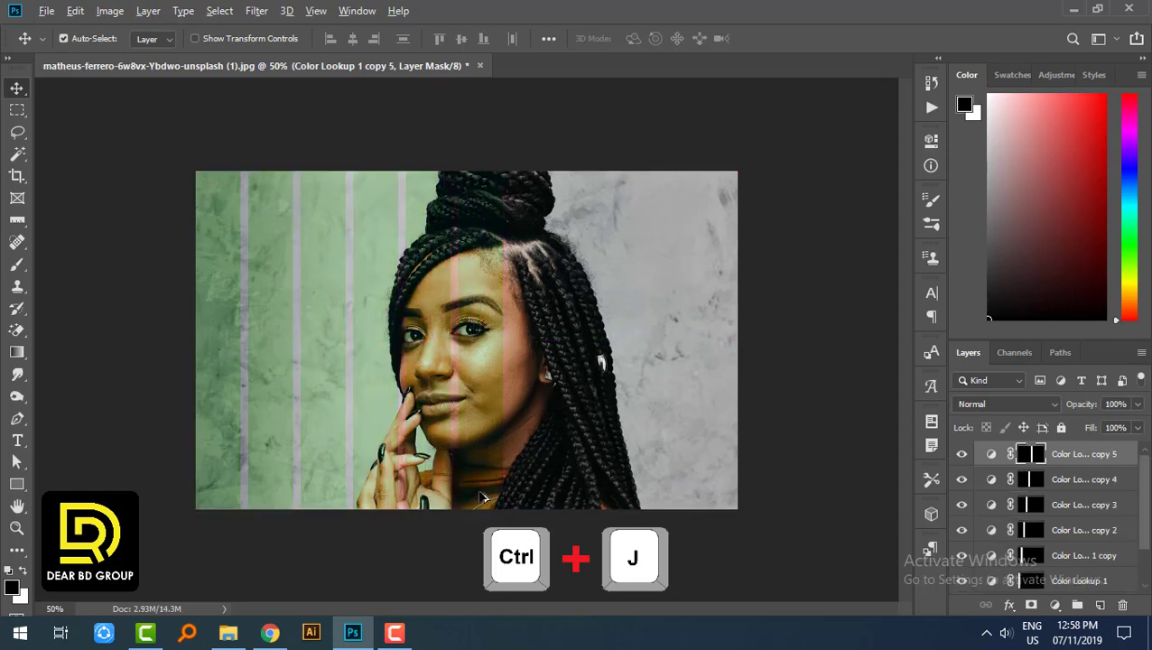
pyautogui.moveTo(481, 497); pyautogui.dragTo(704, 503)
pyautogui.hotkey('ctrl', 'j')
pyautogui.hotkey('ctrl', 'j')
pyautogui.hotkey('ctrl', 'j')
pyautogui.hotkey('ctrl', 'j')
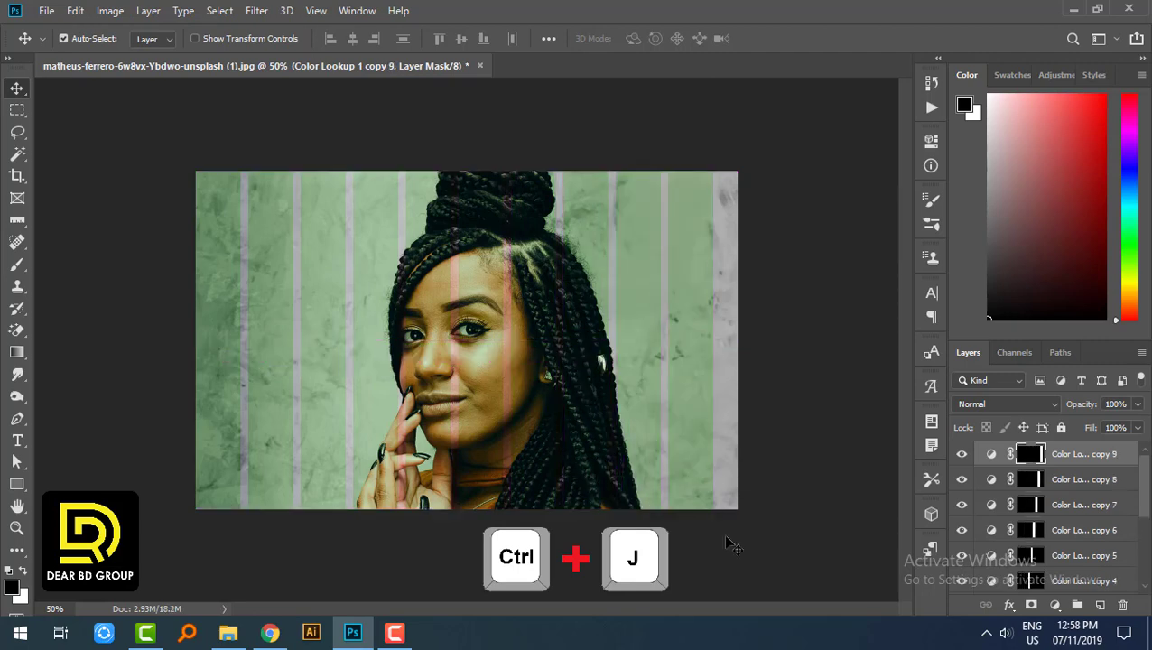
pyautogui.scroll(-2, 1074, 541)
pyautogui.scroll(-2, 1088, 559)
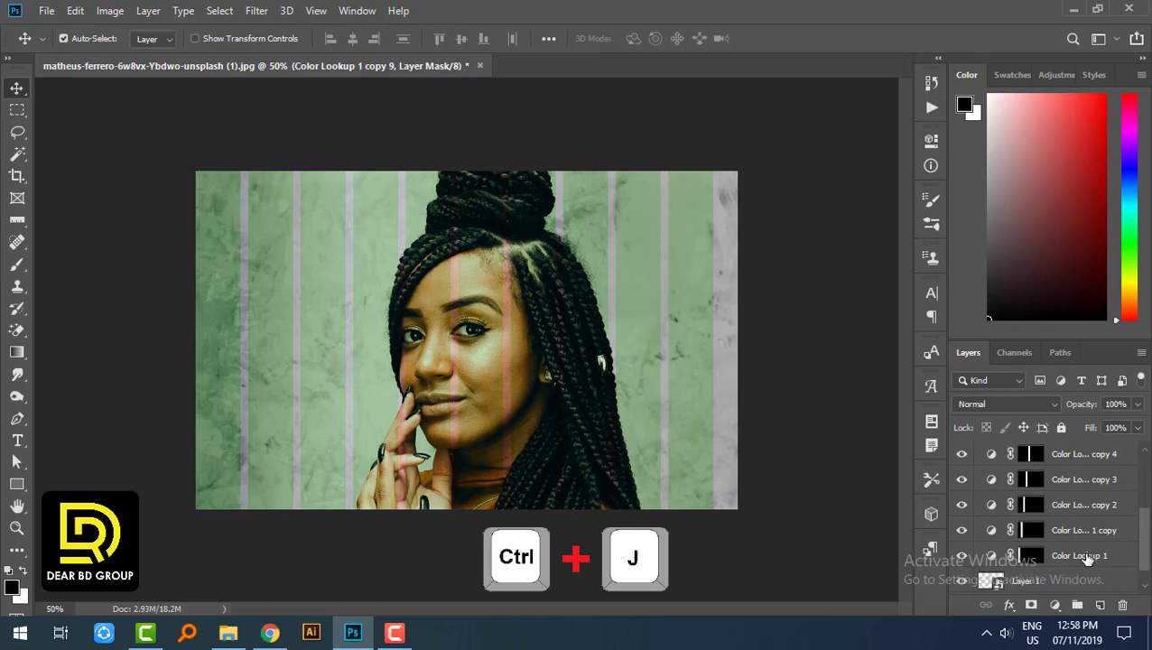
# - Select all the stripe layers and stretch them to span the photo's full width
pyautogui.keyDown('shift'); pyautogui.click(1088, 556); pyautogui.keyUp('shift')
pyautogui.hotkey('ctrl', 't')
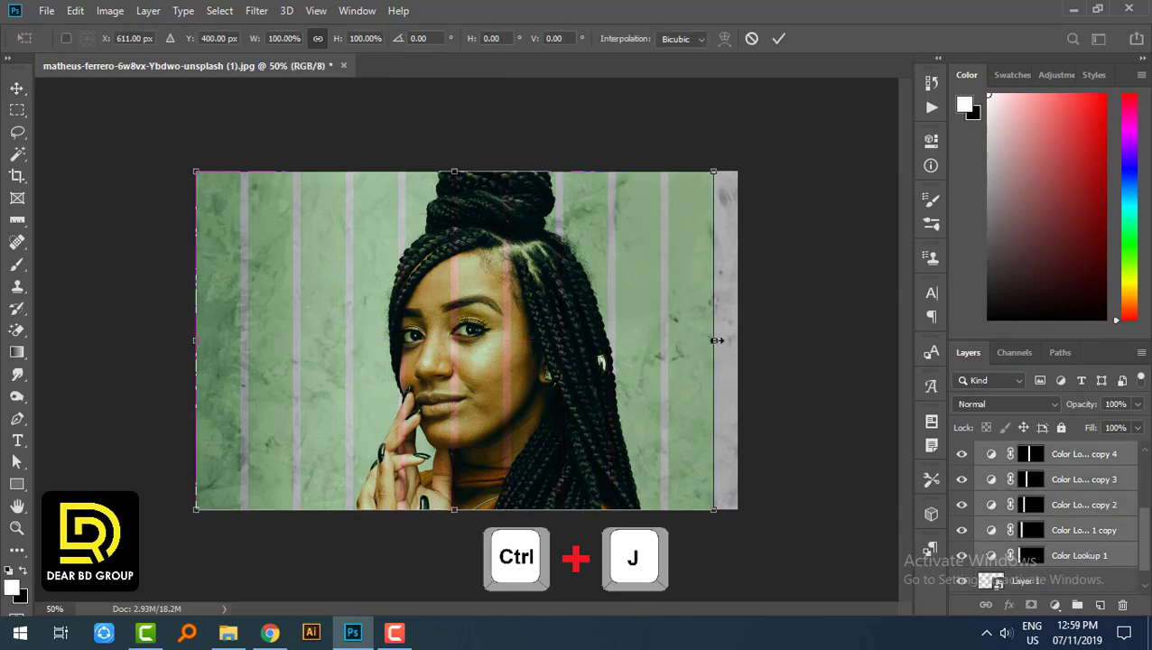
pyautogui.moveTo(715, 341); pyautogui.dragTo(737, 341)
pyautogui.press('Return')
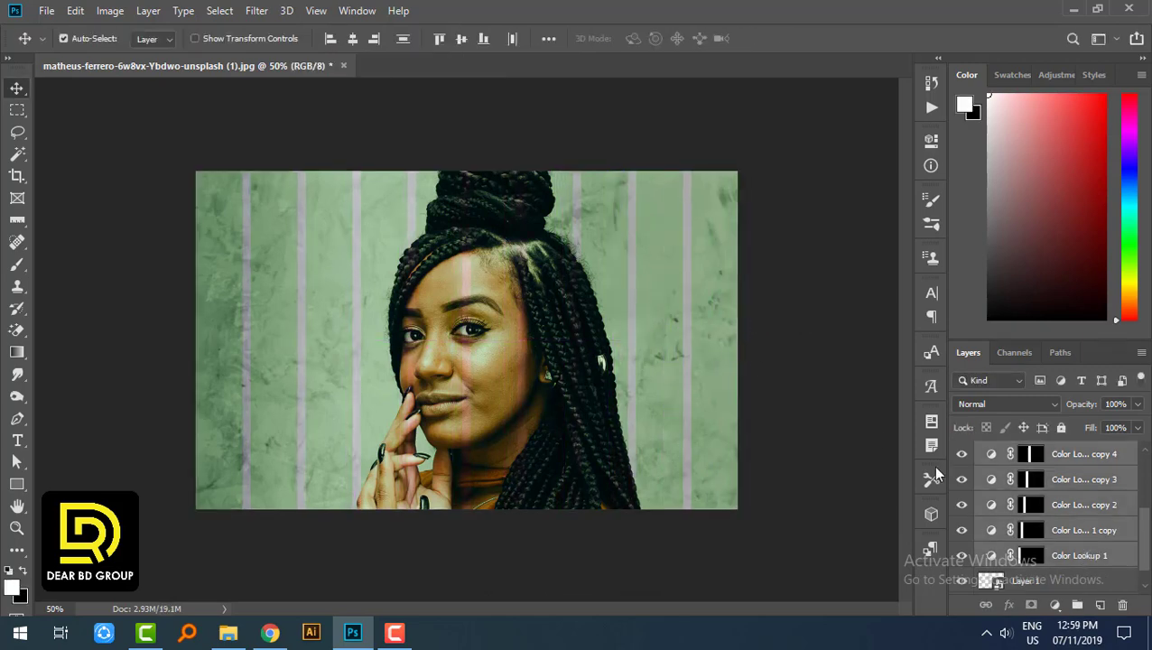
pyautogui.click(875, 500)
# - Give the first stripe 2Strip.look and the second stripe TealOrangePlusContrast.3DL
pyautogui.scroll(-1, 1000, 527)
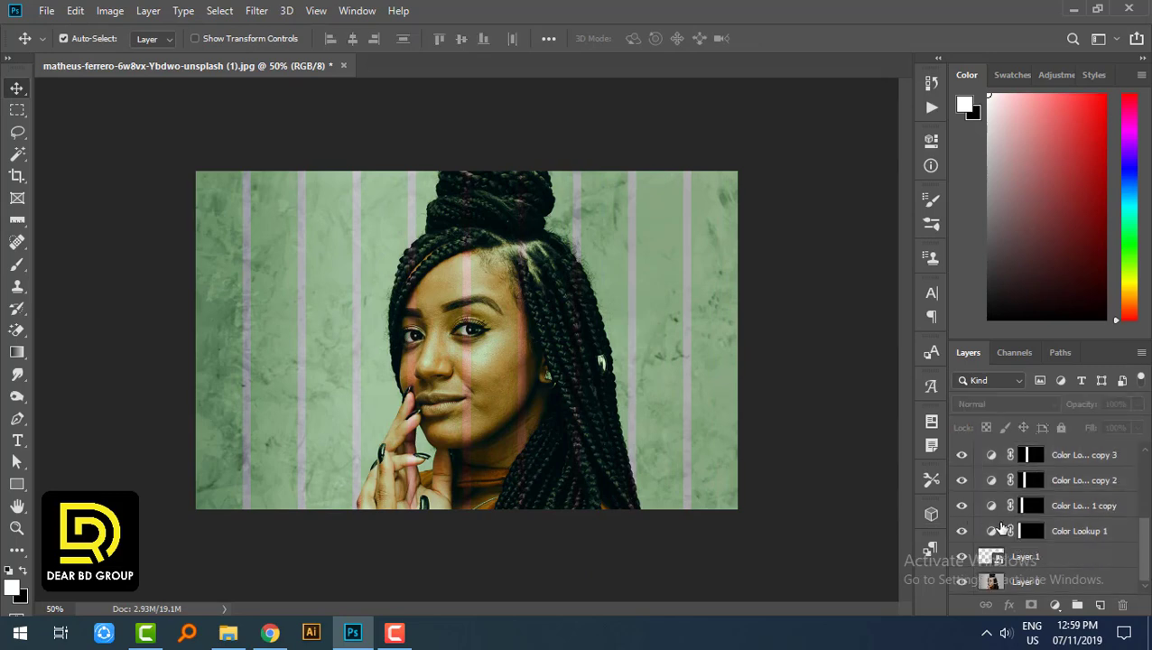
pyautogui.doubleClick(991, 532)
pyautogui.click(820, 191)
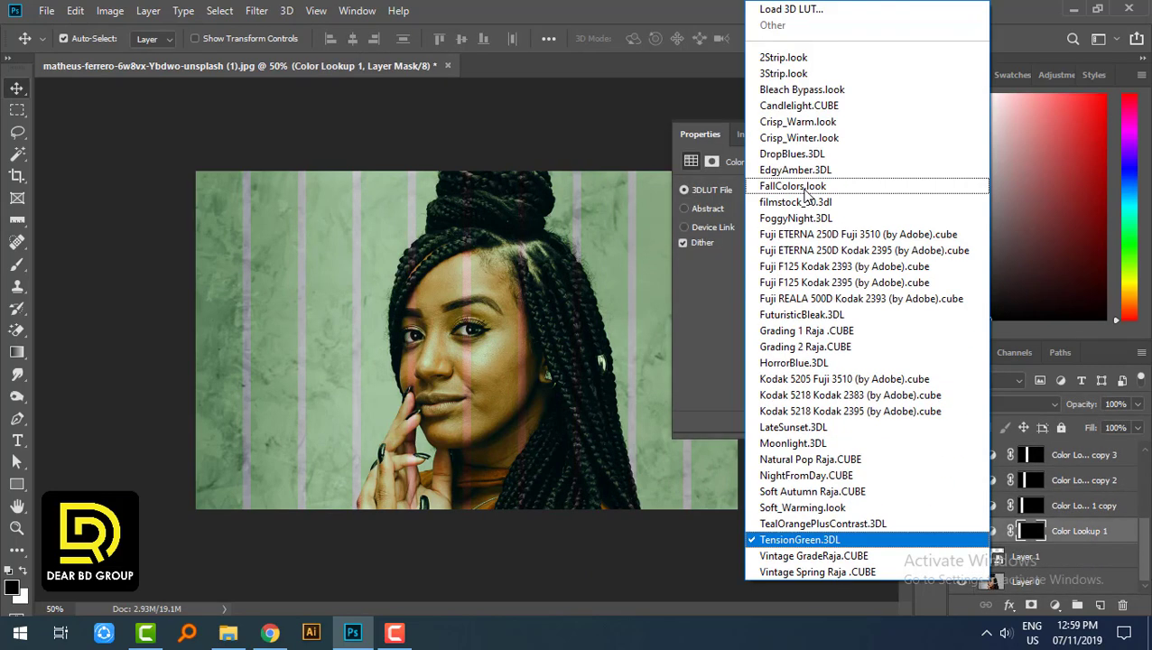
pyautogui.click(823, 58)
pyautogui.click(993, 513)
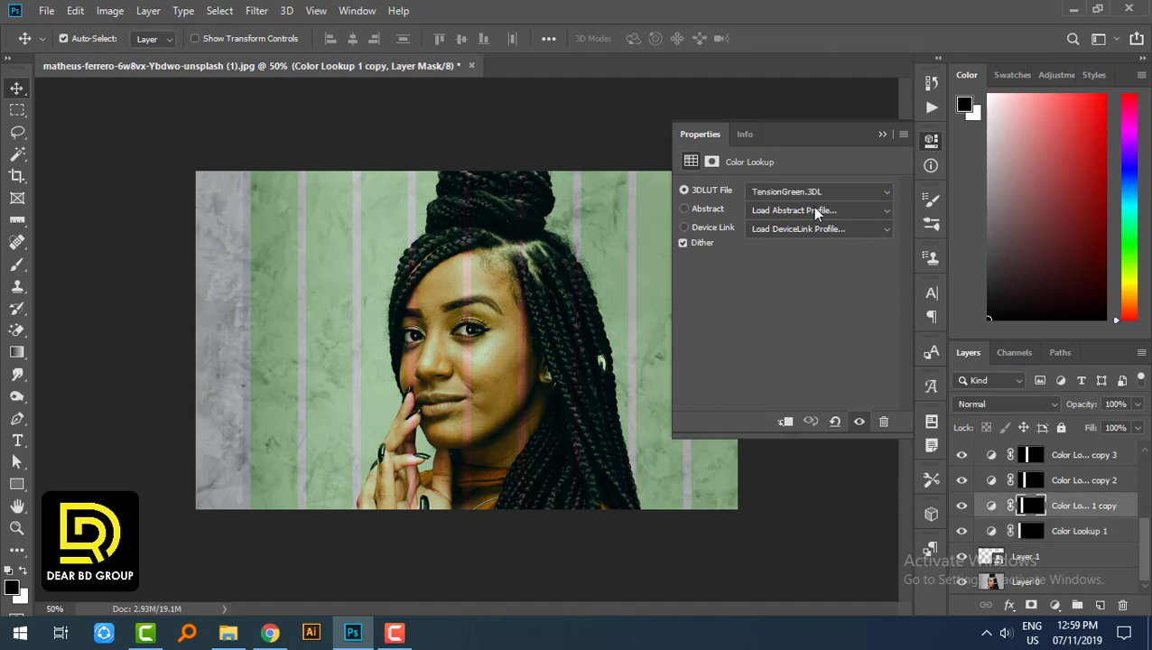
pyautogui.click(803, 191)
pyautogui.click(812, 525)
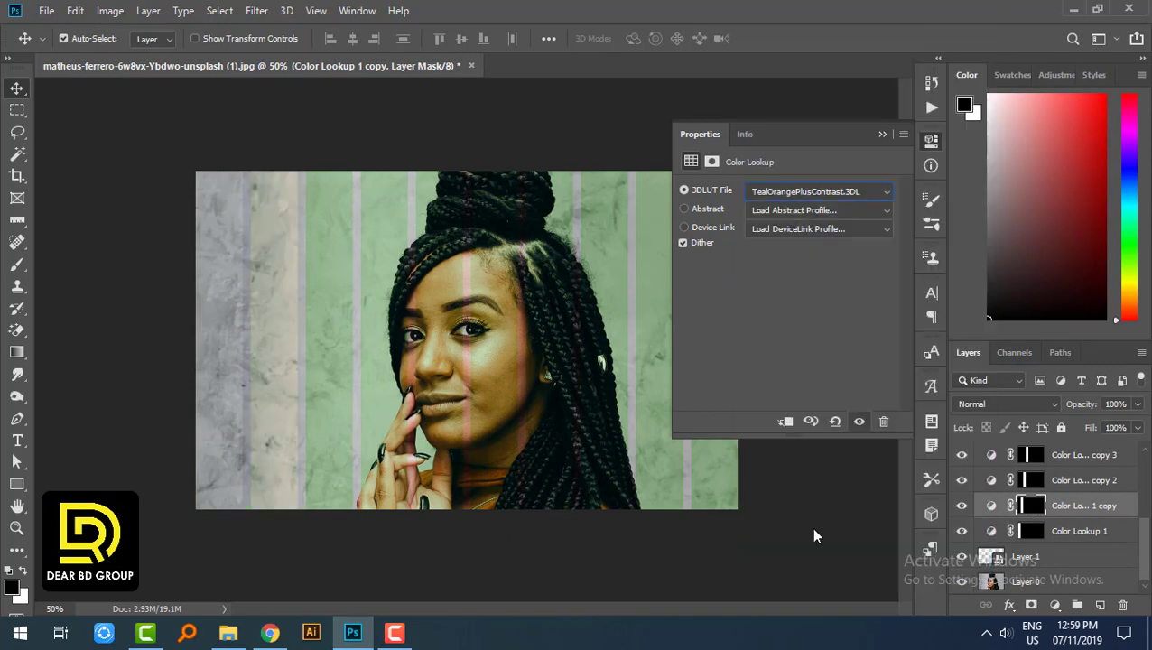
pyautogui.click(803, 192)
# - Set the third stripe to TealOrangePlusContrast.3DL, the fourth to Moonlight.3DL, the fifth to FoggyNight.3DL
pyautogui.click(998, 499)
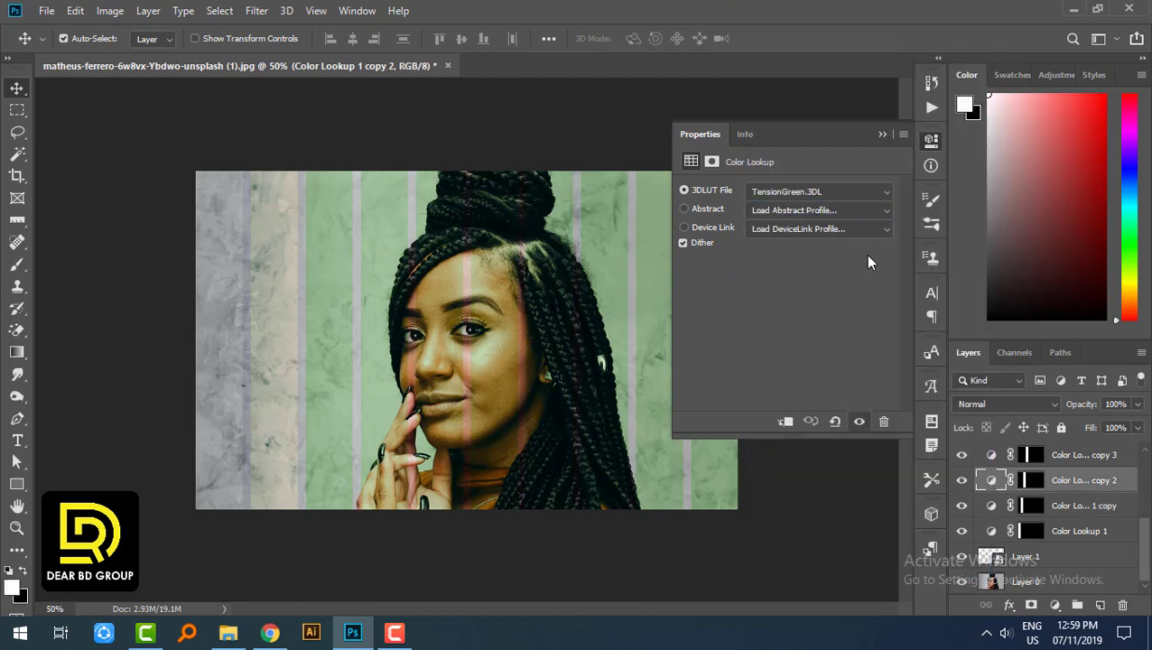
pyautogui.click(817, 192)
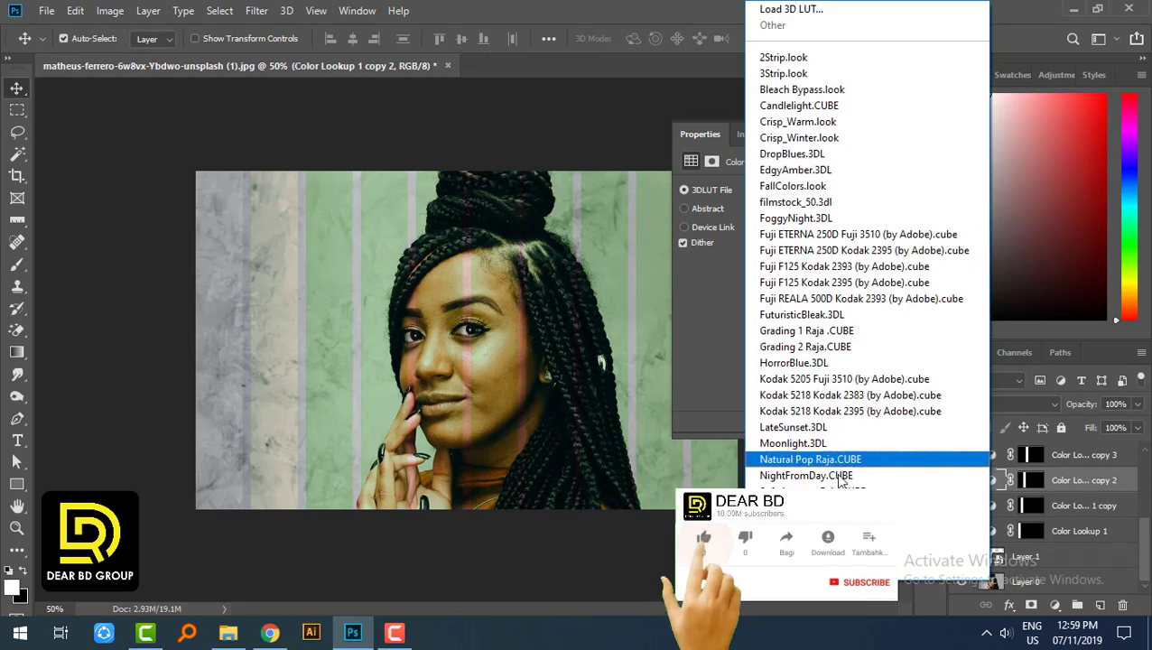
pyautogui.click(902, 524)
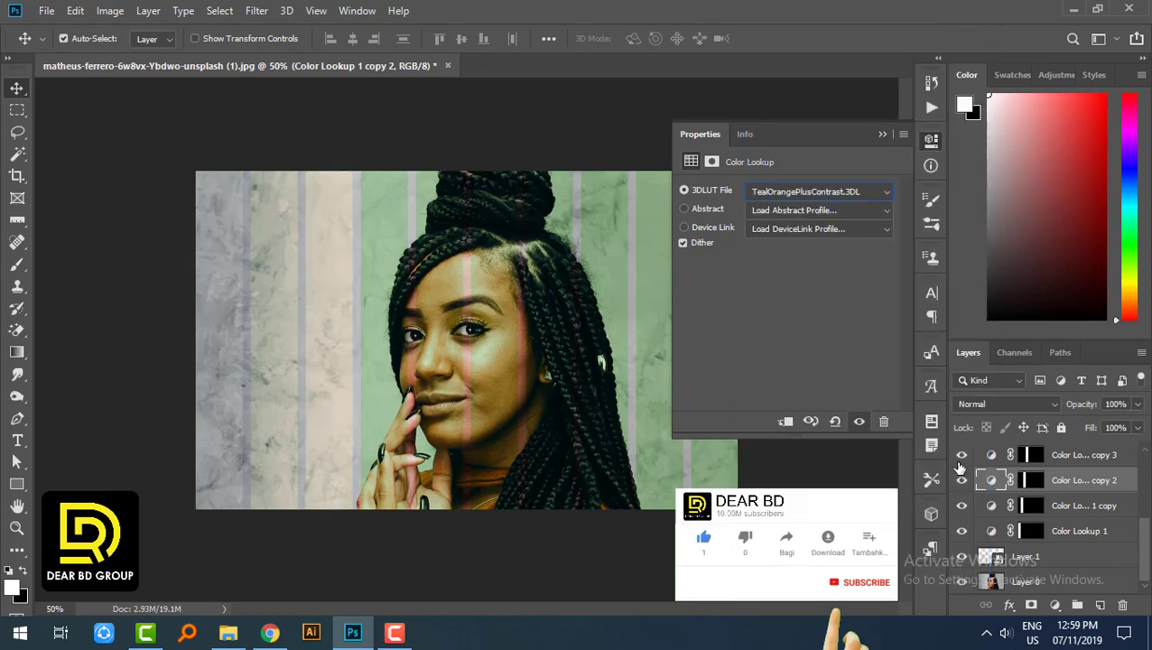
pyautogui.click(1029, 455)
pyautogui.click(822, 191)
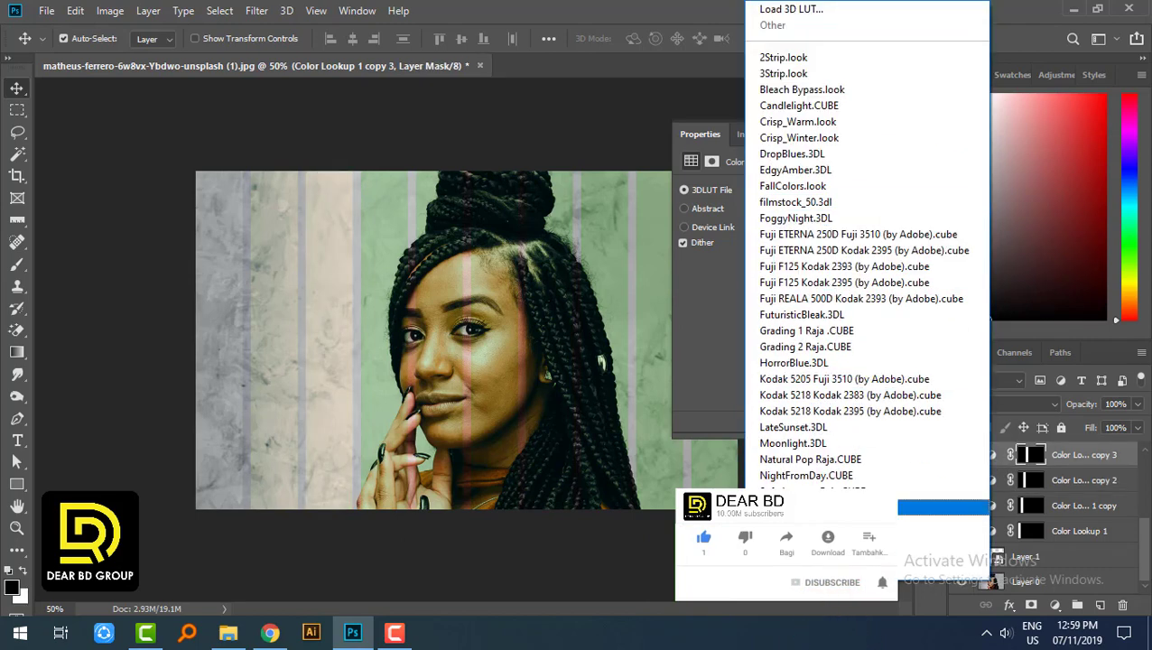
pyautogui.press('Up')
pyautogui.press('Up')
pyautogui.press('Up')
pyautogui.press('Up')
pyautogui.press('Return')
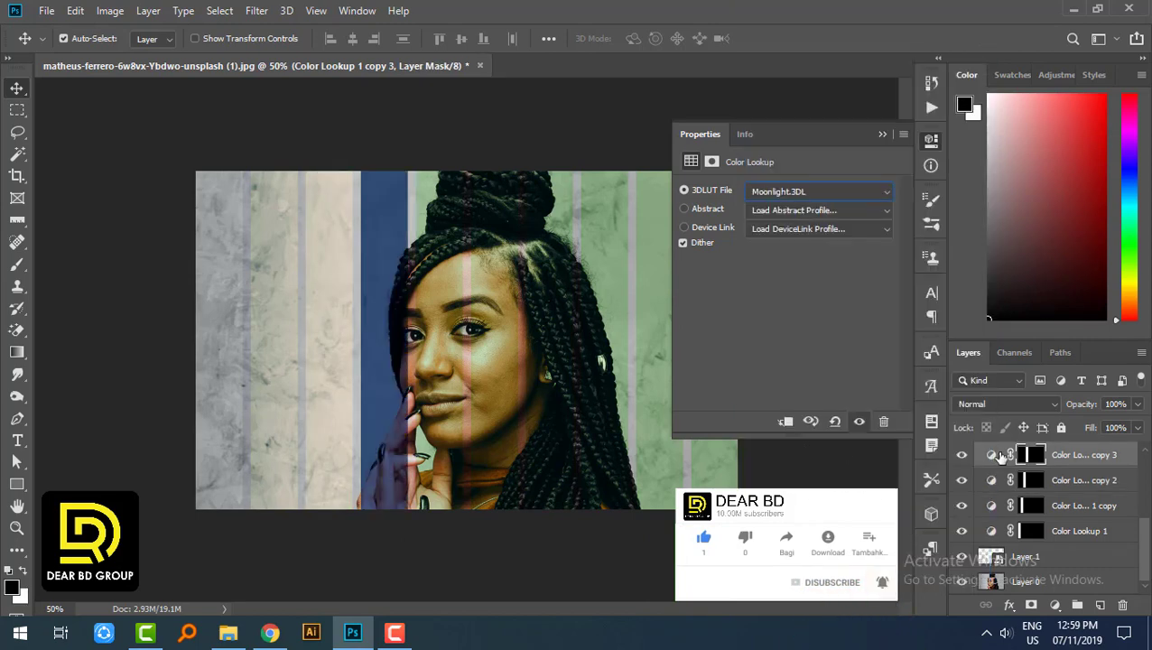
pyautogui.hotkey('ctrl', 'j')
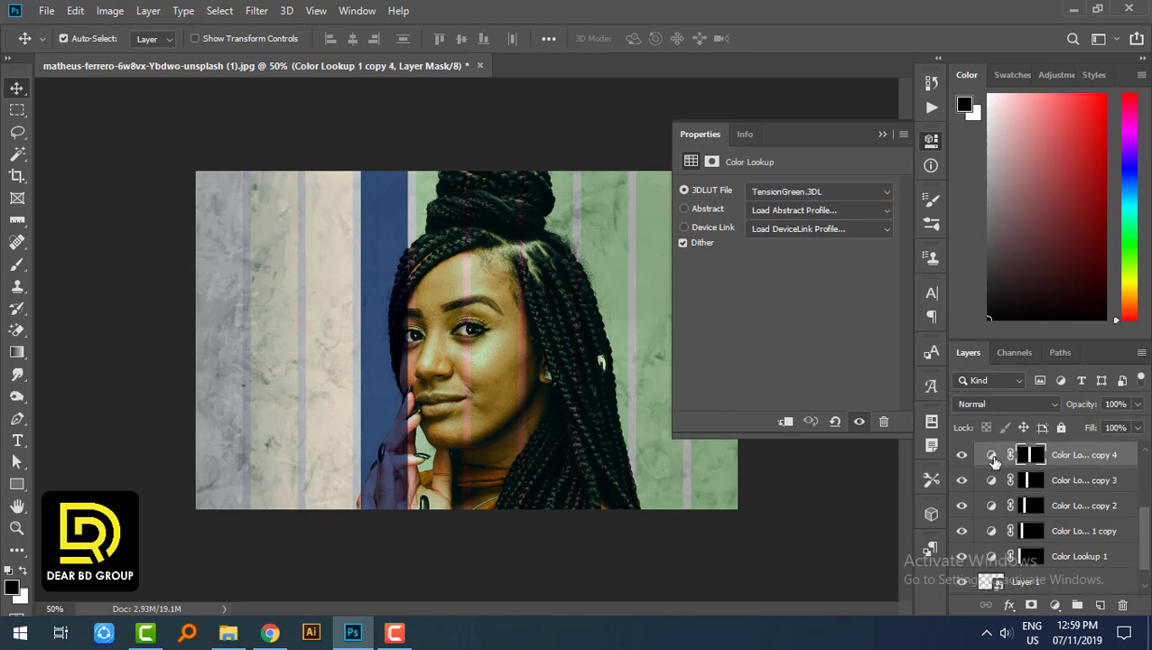
pyautogui.click(758, 192)
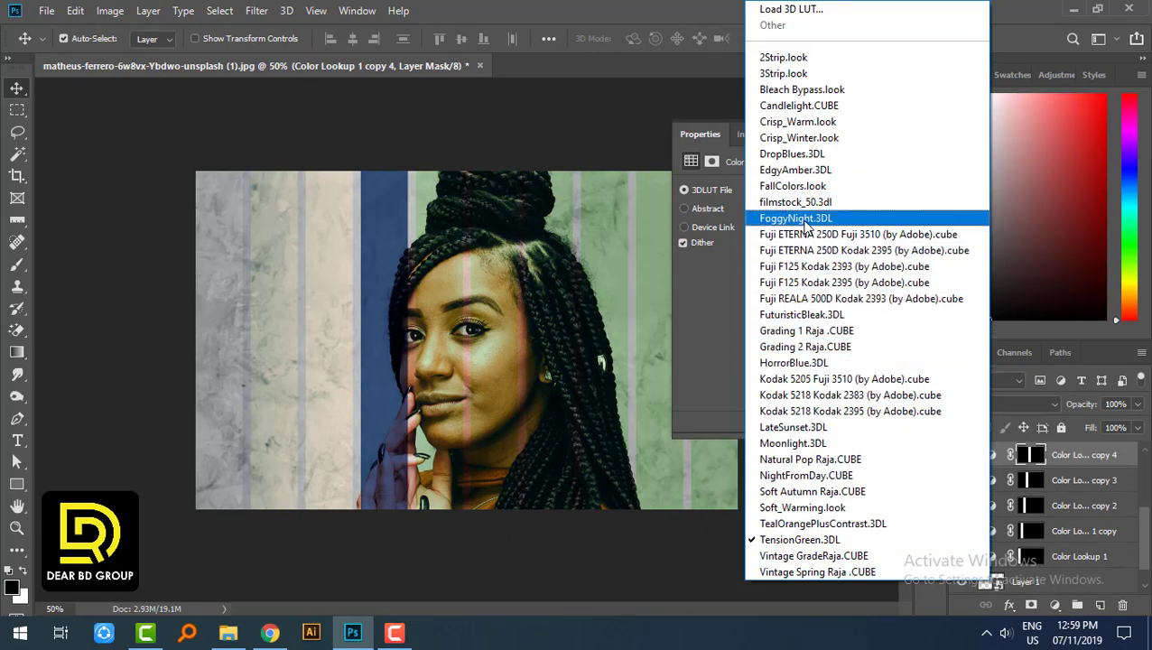
pyautogui.click(794, 218)
# - Give the sixth stripe DropBlues.3DL, then duplicate it and give the new stripe 3Strip.look
pyautogui.hotkey('ctrl', 'j')
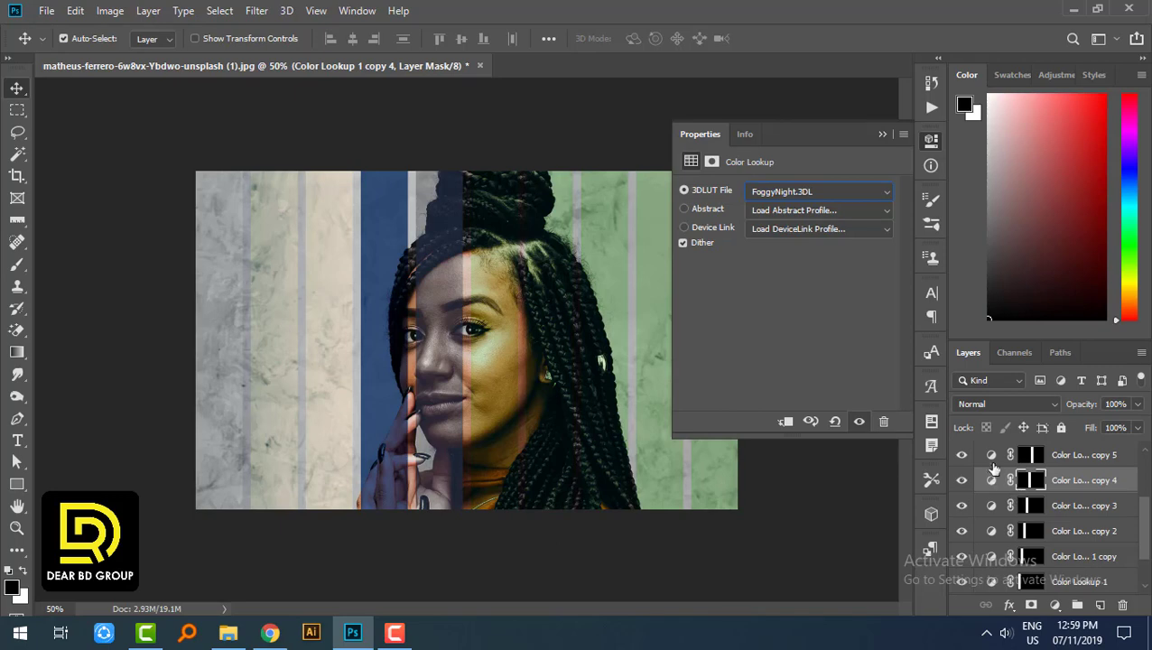
pyautogui.click(993, 457)
pyautogui.click(781, 192)
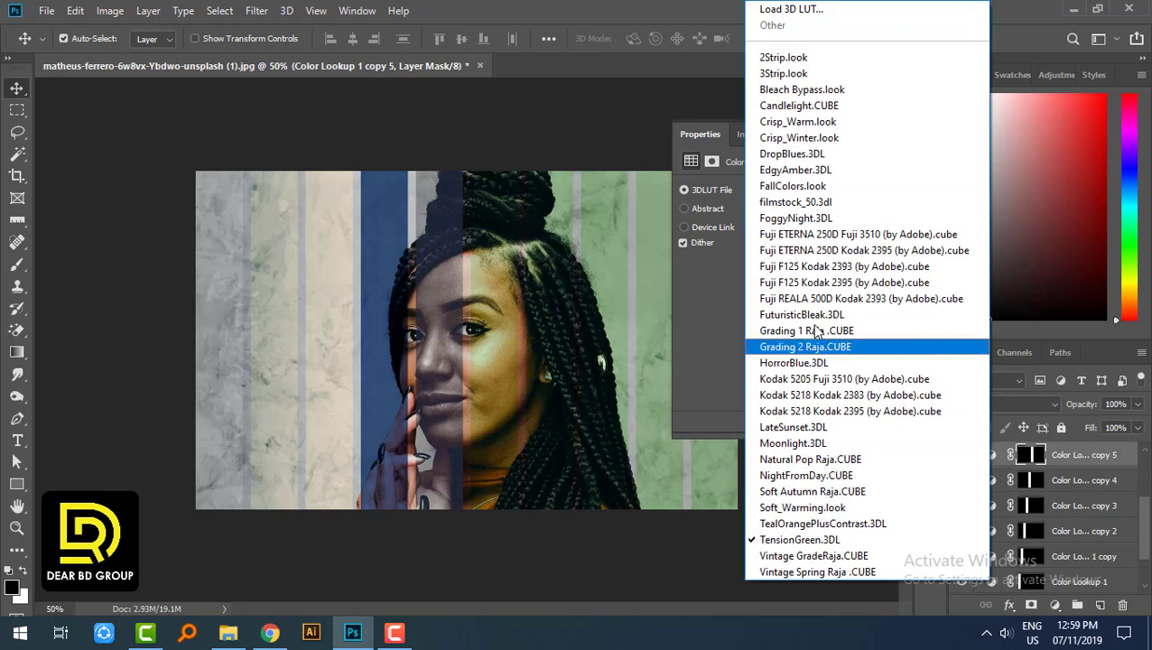
pyautogui.click(774, 151)
pyautogui.hotkey('ctrl', 'j')
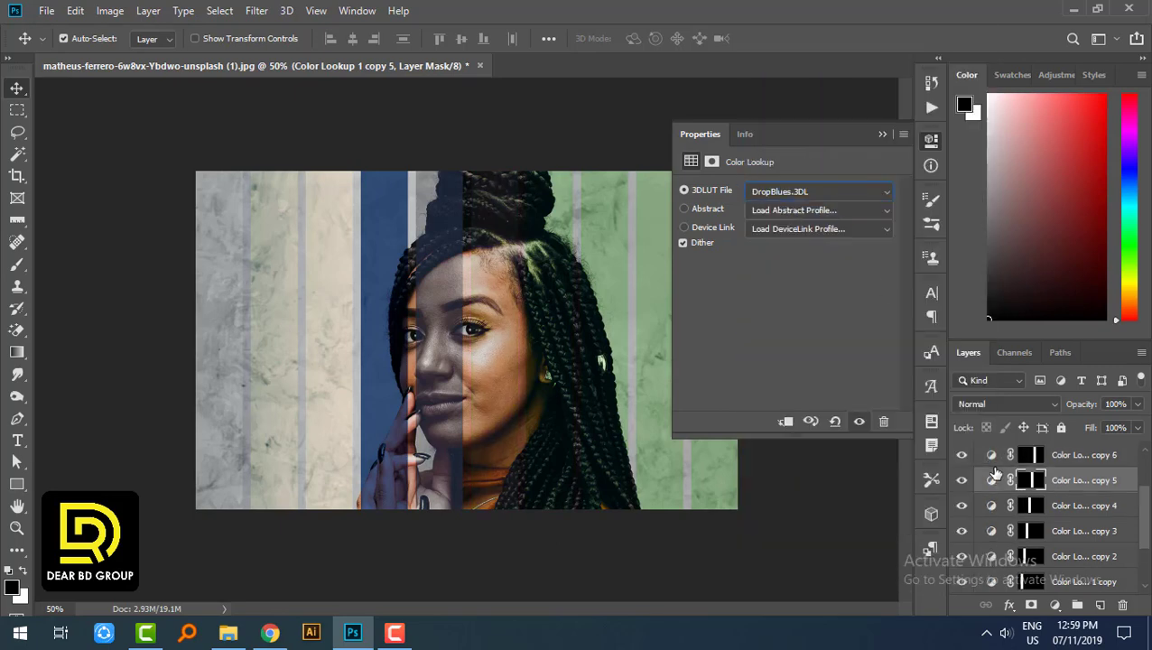
pyautogui.click(992, 457)
pyautogui.click(836, 188)
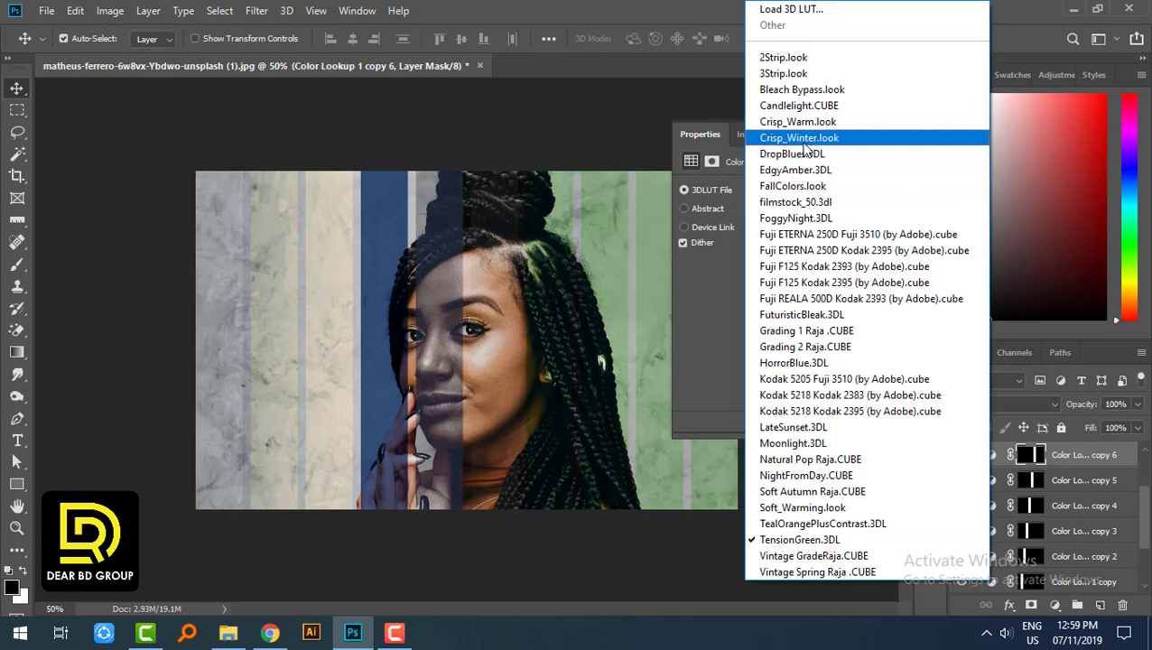
pyautogui.click(808, 60)
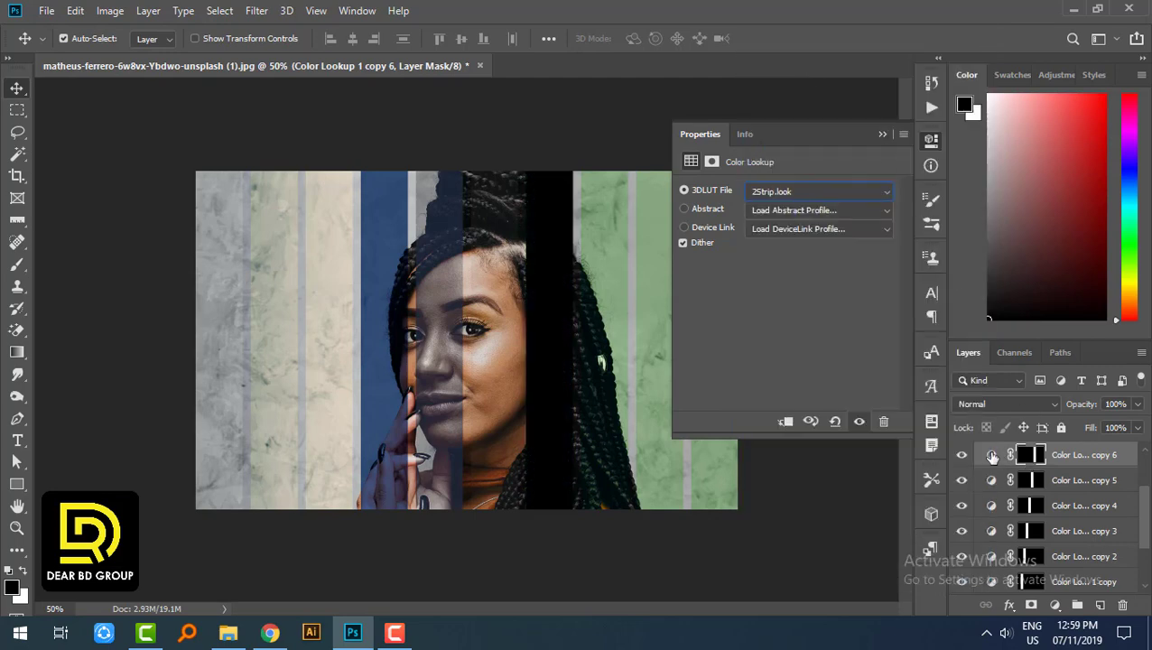
pyautogui.click(806, 191)
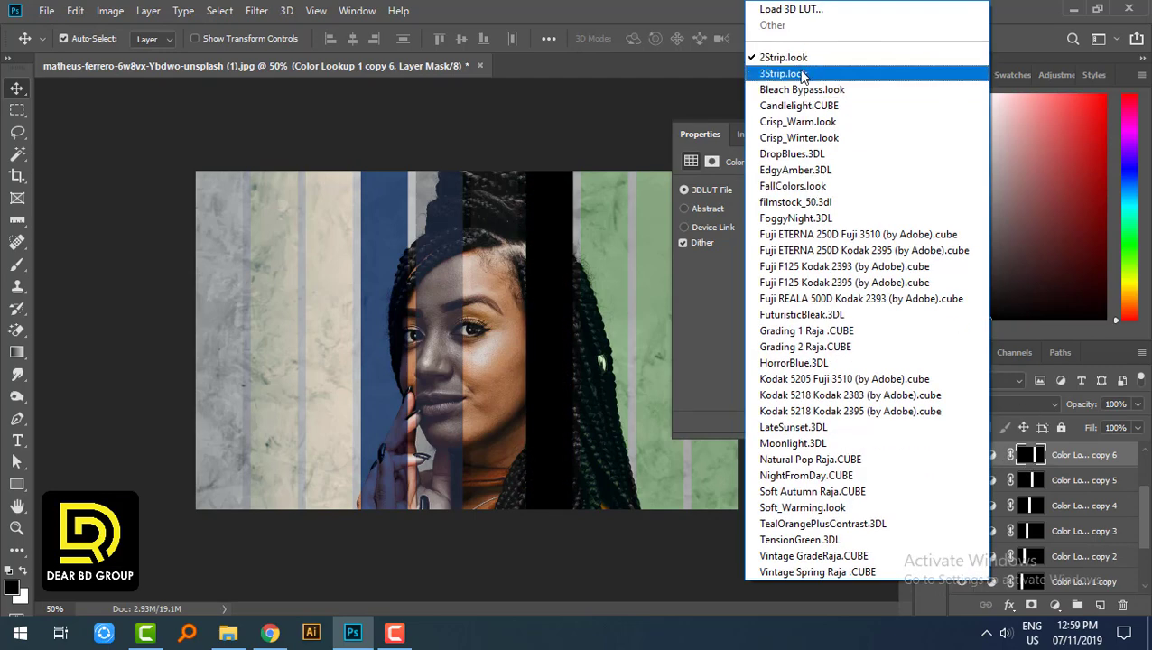
pyautogui.click(803, 69)
pyautogui.scroll(1, 988, 484)
pyautogui.scroll(1, 989, 485)
# - Set copy 7 to Candlelight.CUBE, copy 8 to DropBlues.3DL, and copy 9 to NightFromDay.CUBE
pyautogui.click(988, 484)
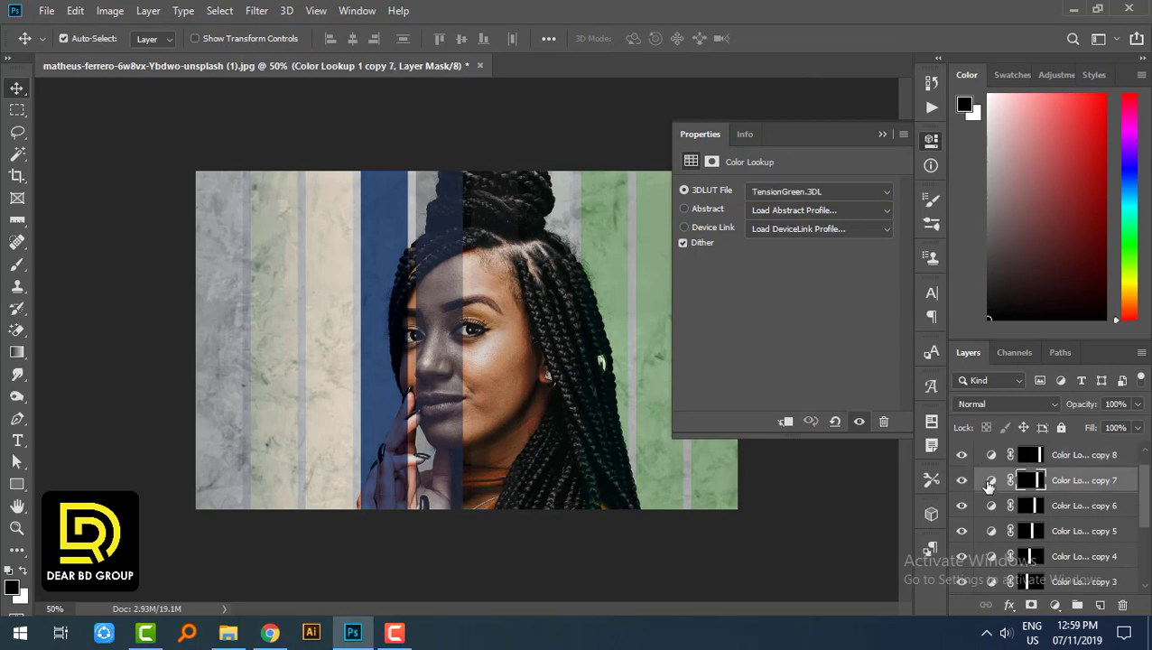
pyautogui.click(792, 192)
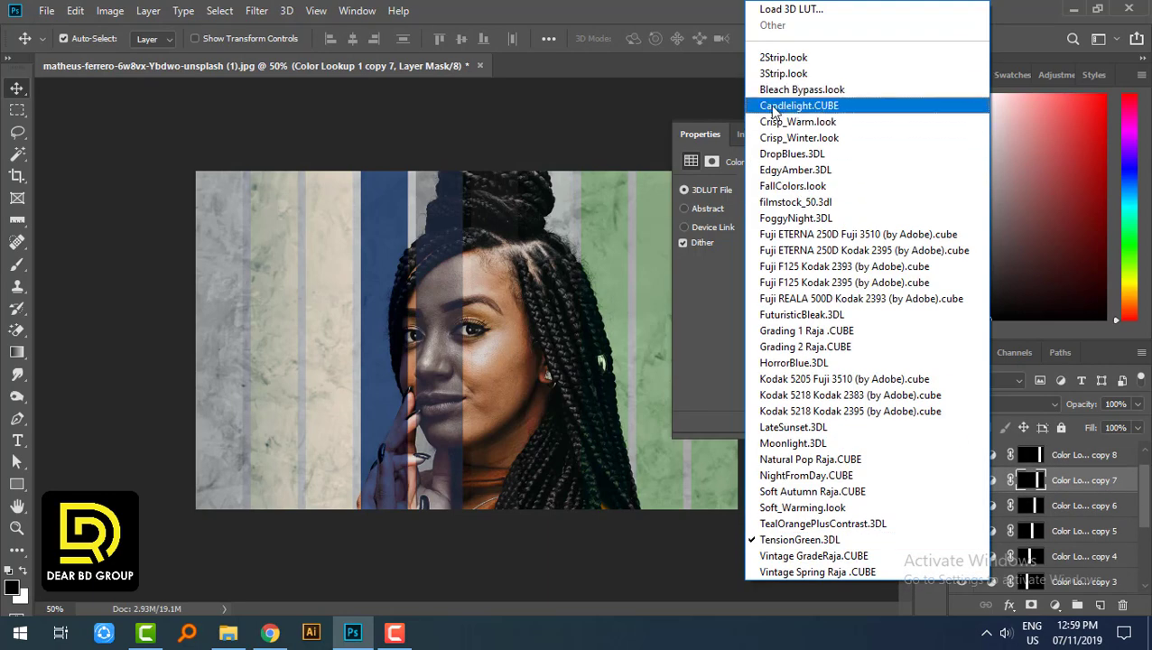
pyautogui.click(770, 106)
pyautogui.scroll(1, 997, 483)
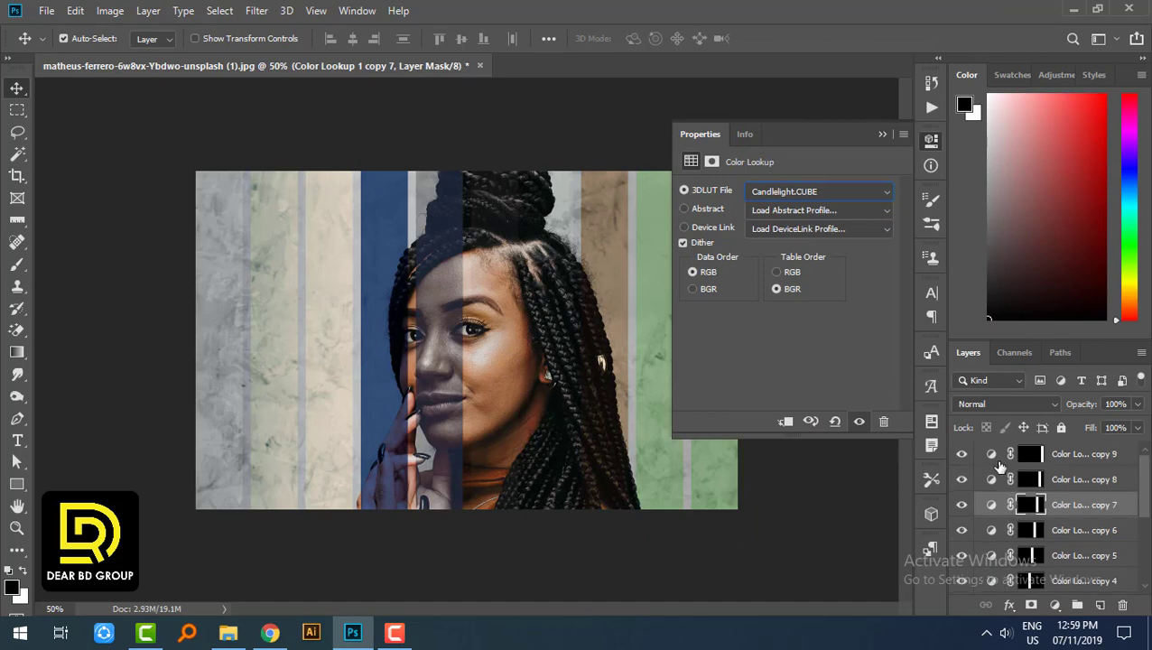
pyautogui.click(995, 481)
pyautogui.click(823, 193)
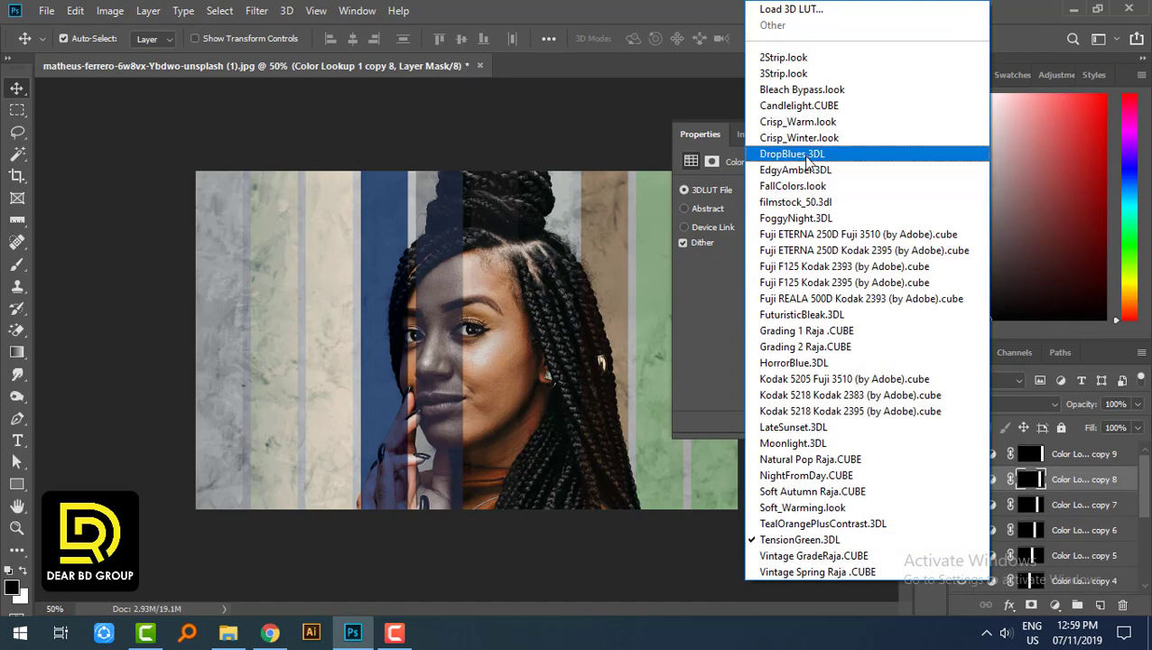
pyautogui.click(803, 151)
pyautogui.click(986, 454)
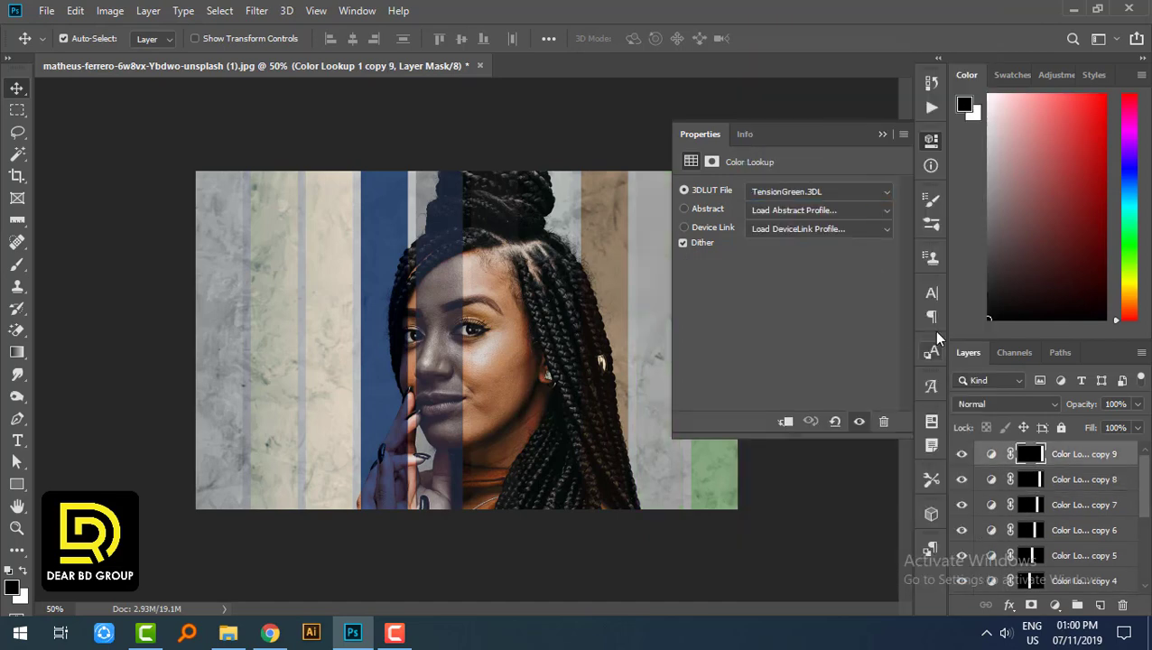
pyautogui.click(812, 192)
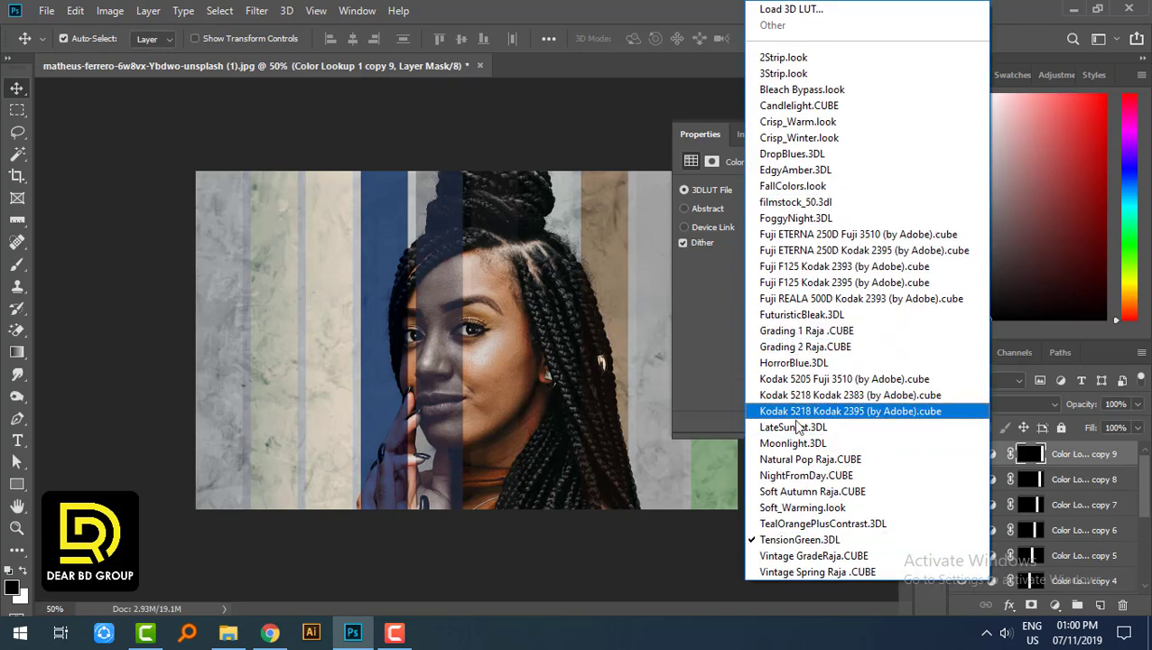
pyautogui.click(803, 476)
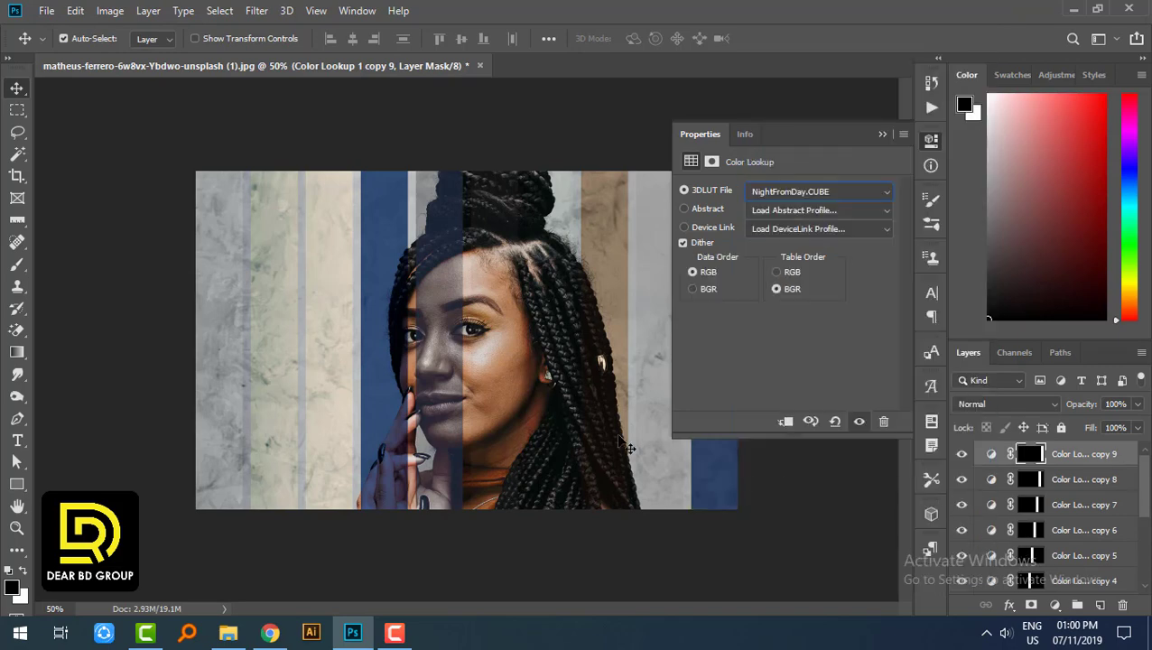
# - Set copy 4 to TensionGreen.3DL and copy 3 to HorrorBlue.3DL, then collapse Properties
pyautogui.click(993, 582)
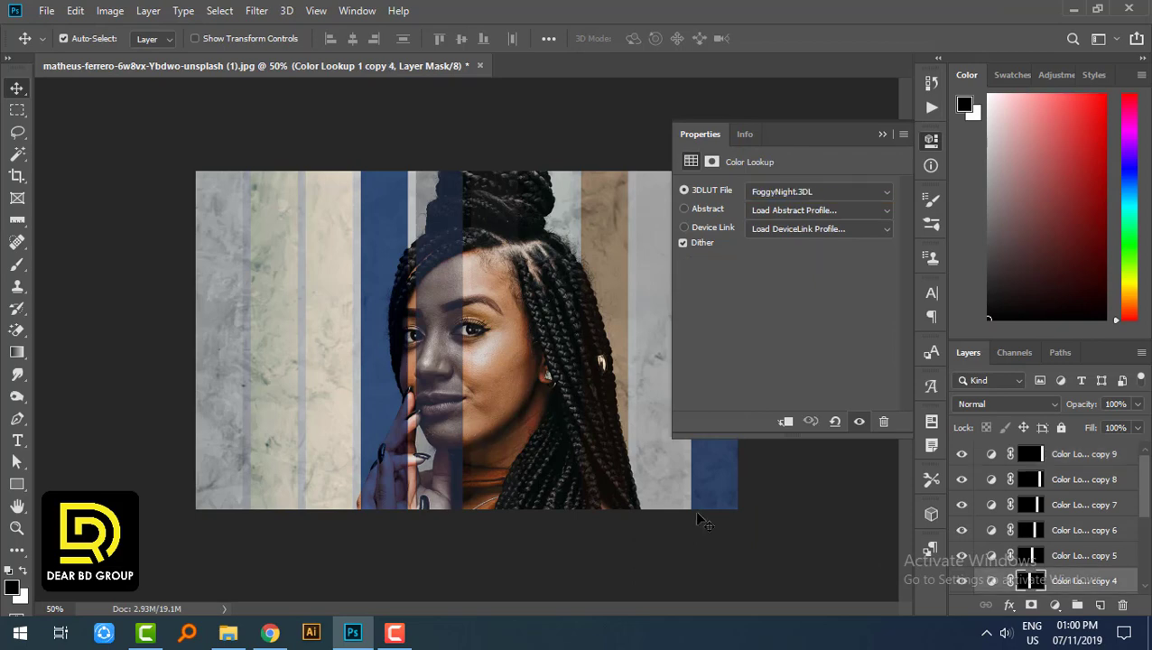
pyautogui.click(991, 581)
pyautogui.click(816, 191)
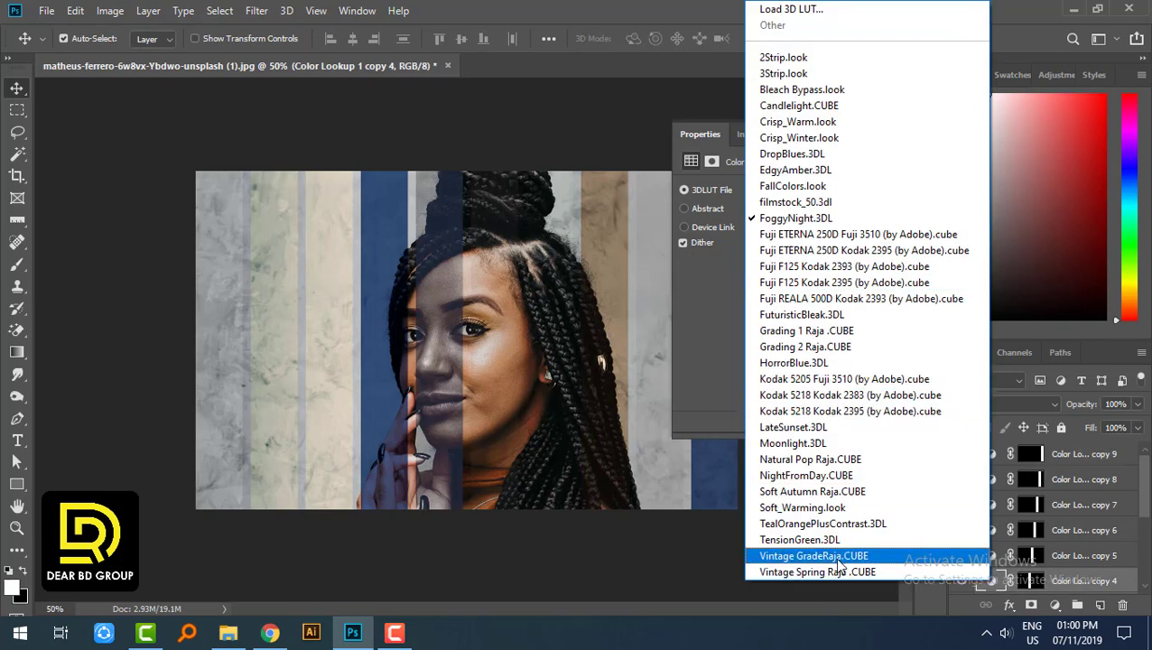
pyautogui.click(947, 539)
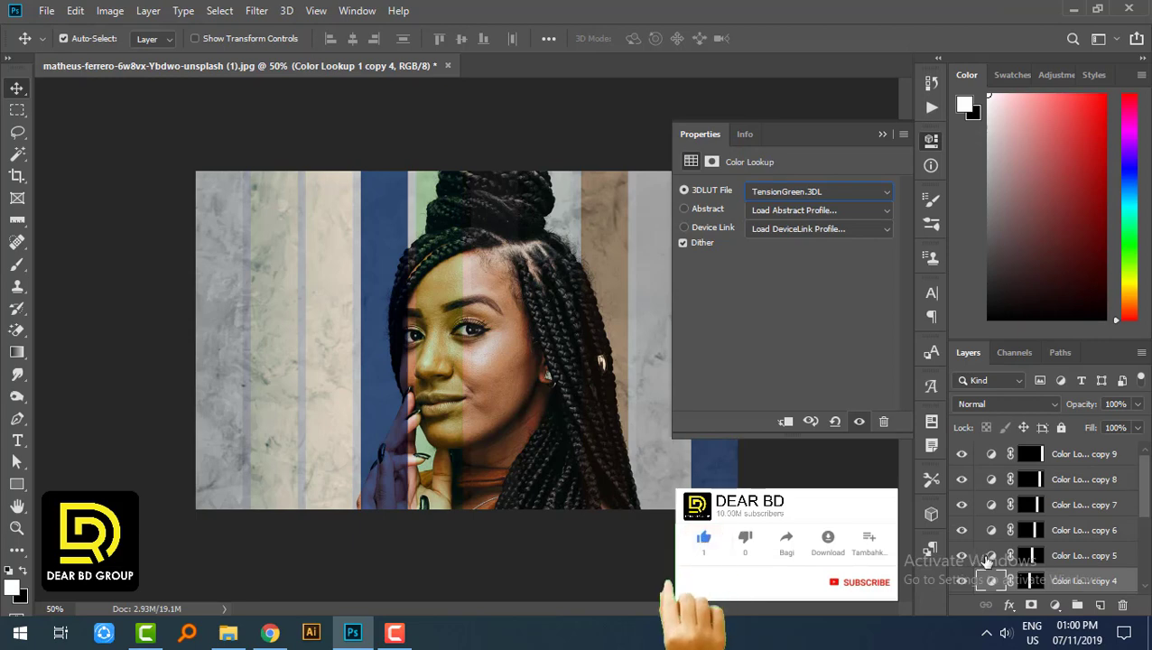
pyautogui.scroll(-1, 990, 542)
pyautogui.click(991, 582)
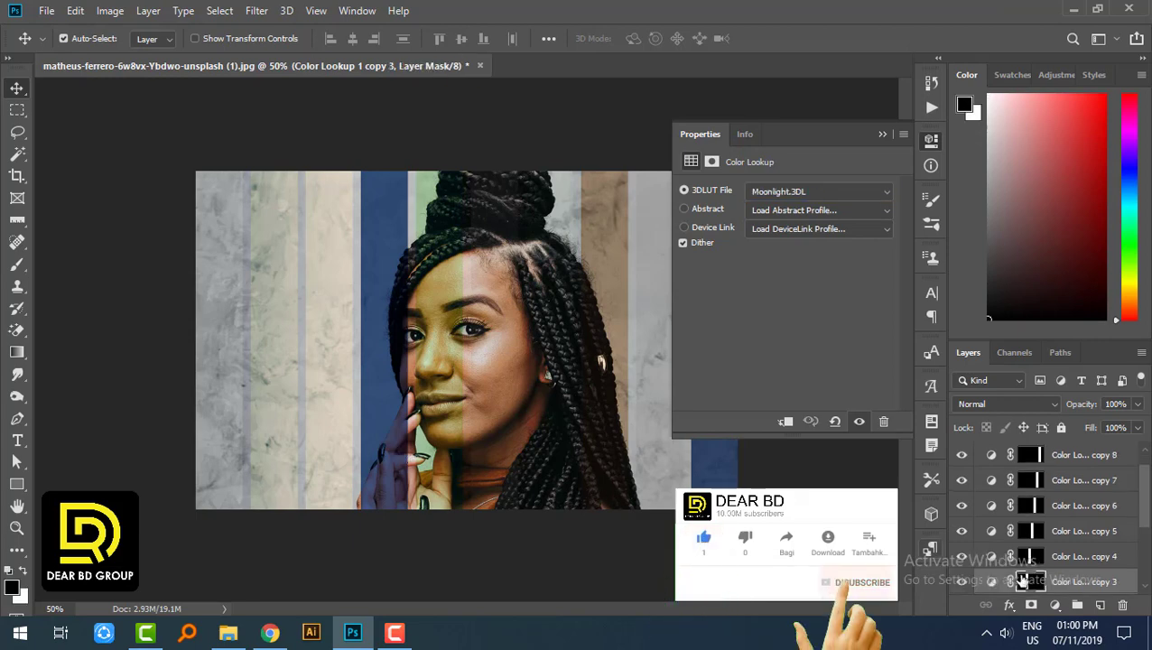
pyautogui.click(990, 582)
pyautogui.click(782, 192)
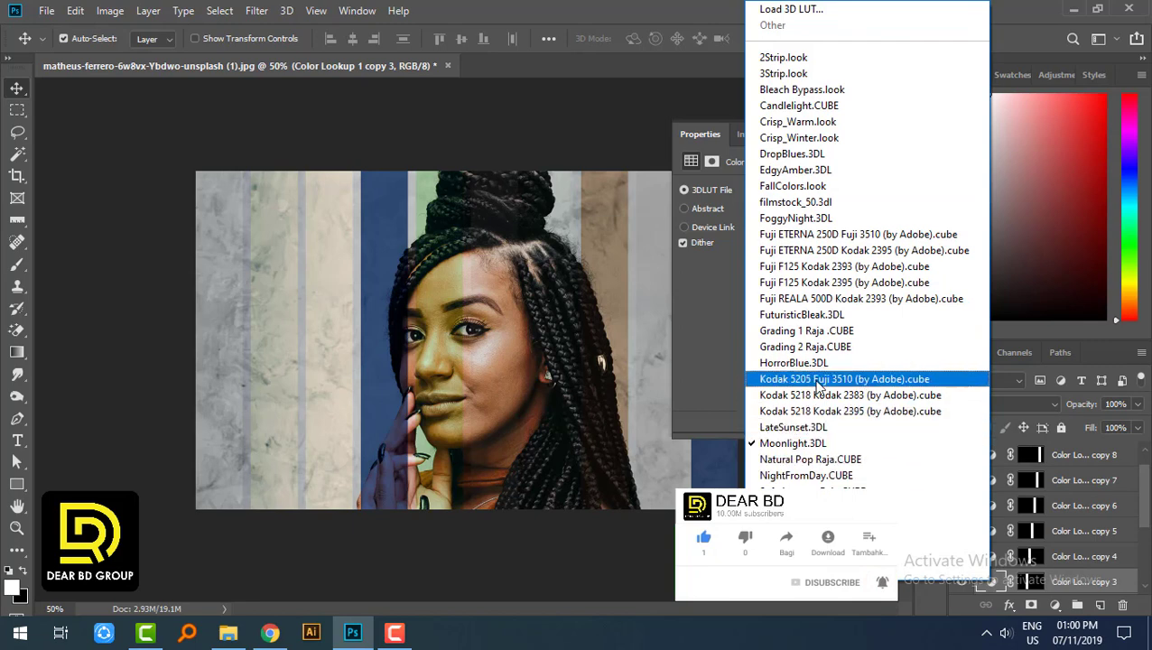
pyautogui.click(814, 363)
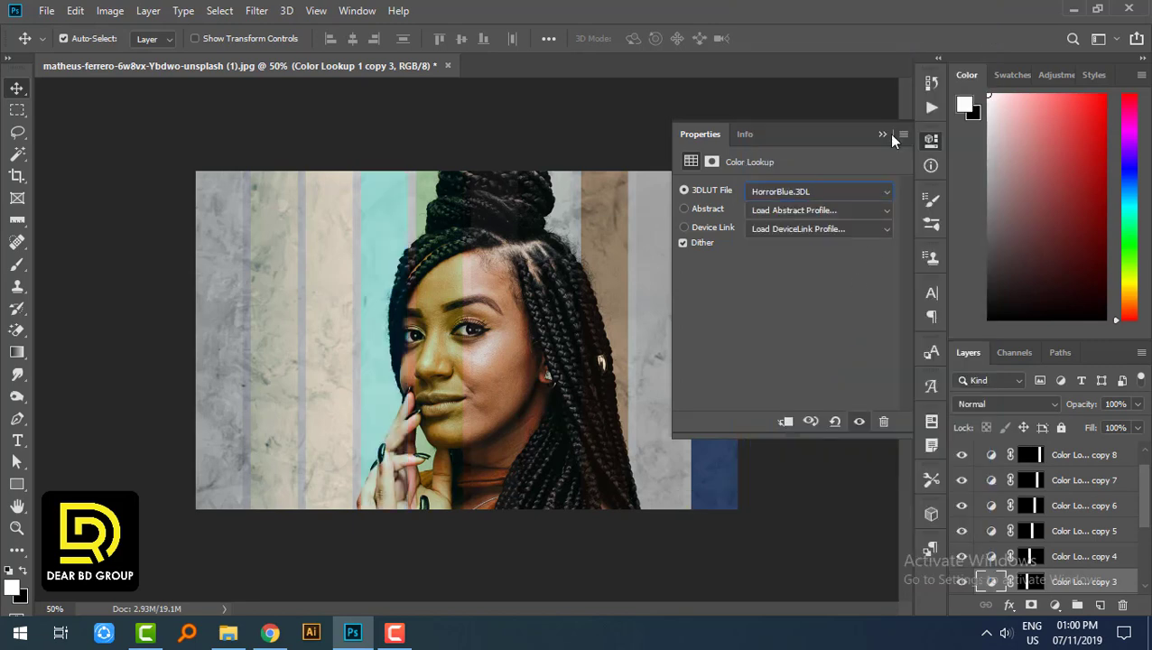
pyautogui.click(888, 135)
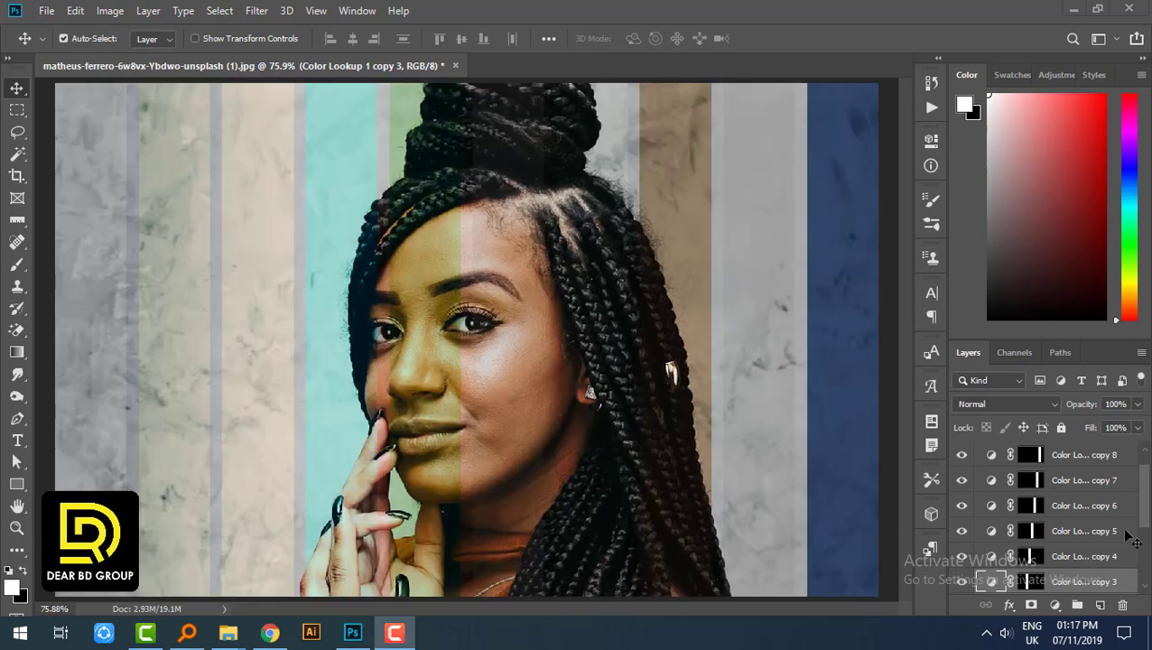
# - Group the stripe layers from Layer 1 through Color Lookup copy 9
pyautogui.scroll(-3, 1002, 530)
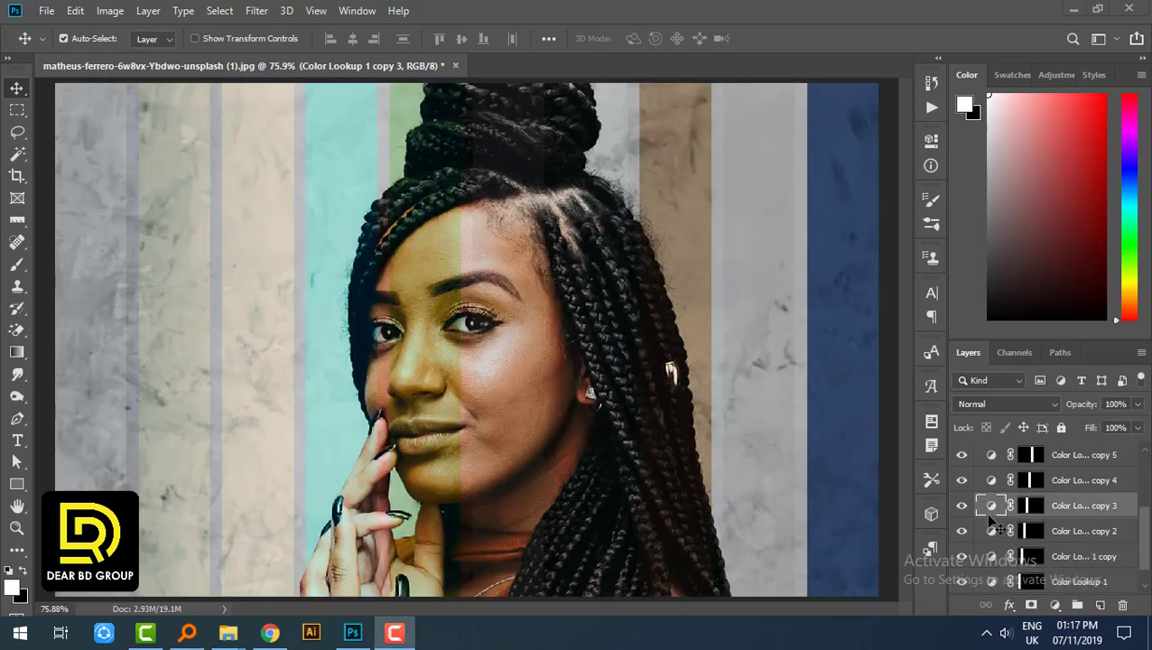
pyautogui.scroll(-2, 1009, 530)
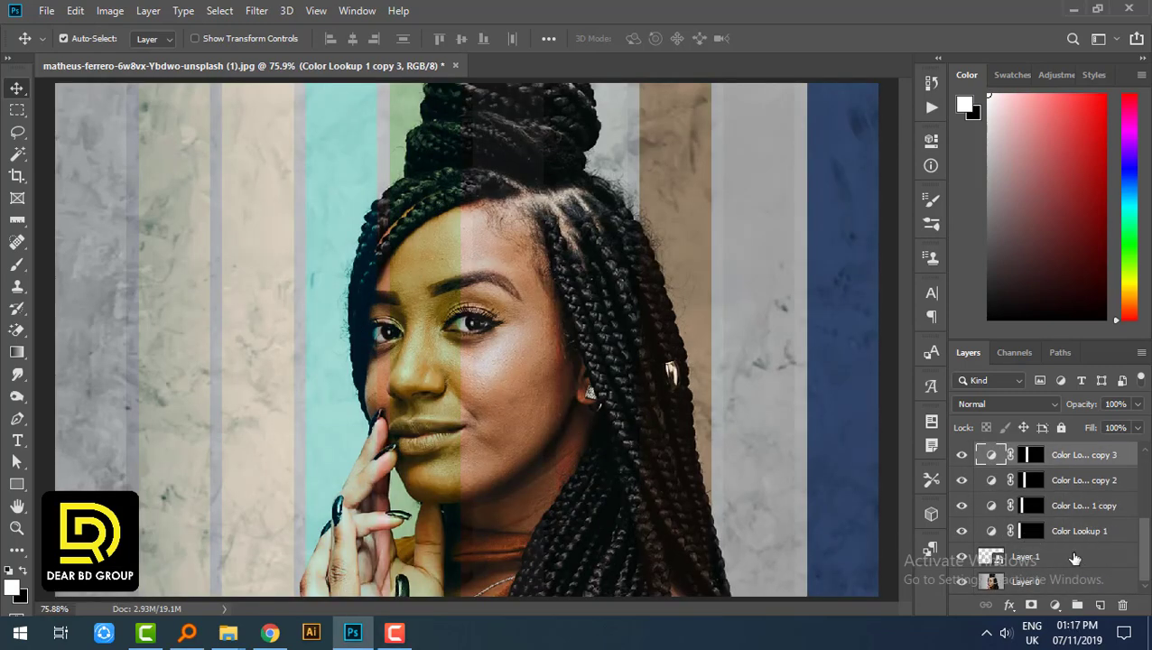
pyautogui.click(1074, 558)
pyautogui.scroll(3, 1074, 558)
pyautogui.keyDown('shift'); pyautogui.click(1077, 467); pyautogui.keyUp('shift')
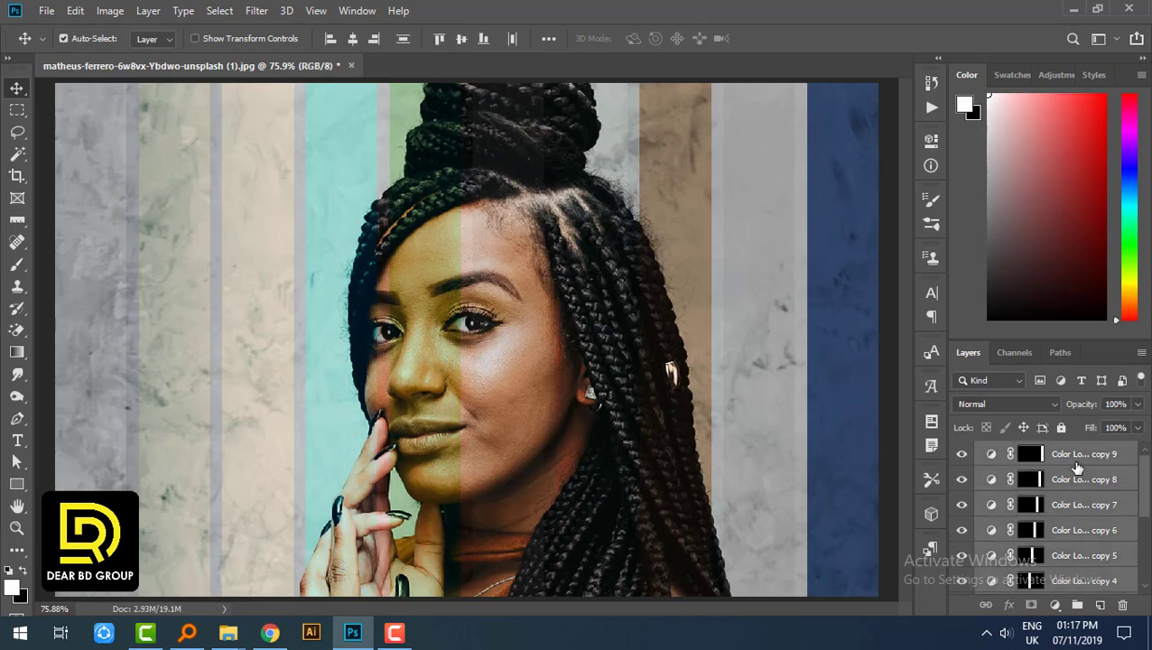
pyautogui.hotkey('ctrl', 'g')
pyautogui.click(963, 452)
pyautogui.click(963, 452)
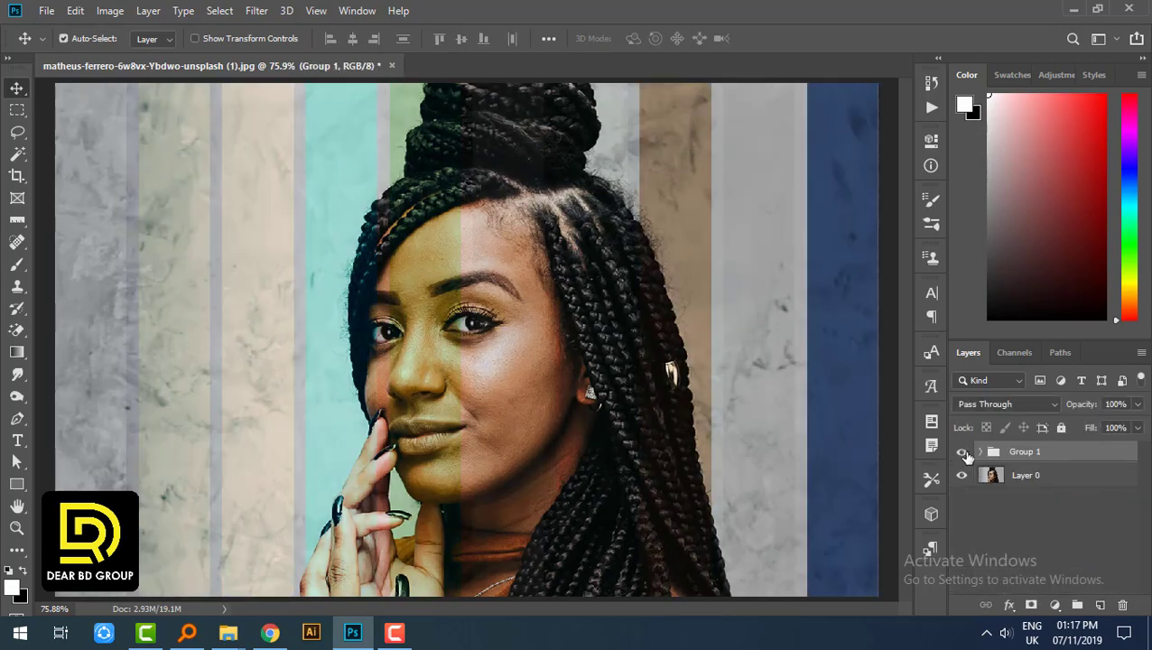
pyautogui.click(963, 452)
# - Rotate the stripe group about 48.55° and enlarge it to cover the whole canvas
pyautogui.hotkey('ctrl', '-')
pyautogui.hotkey('ctrl', 't')
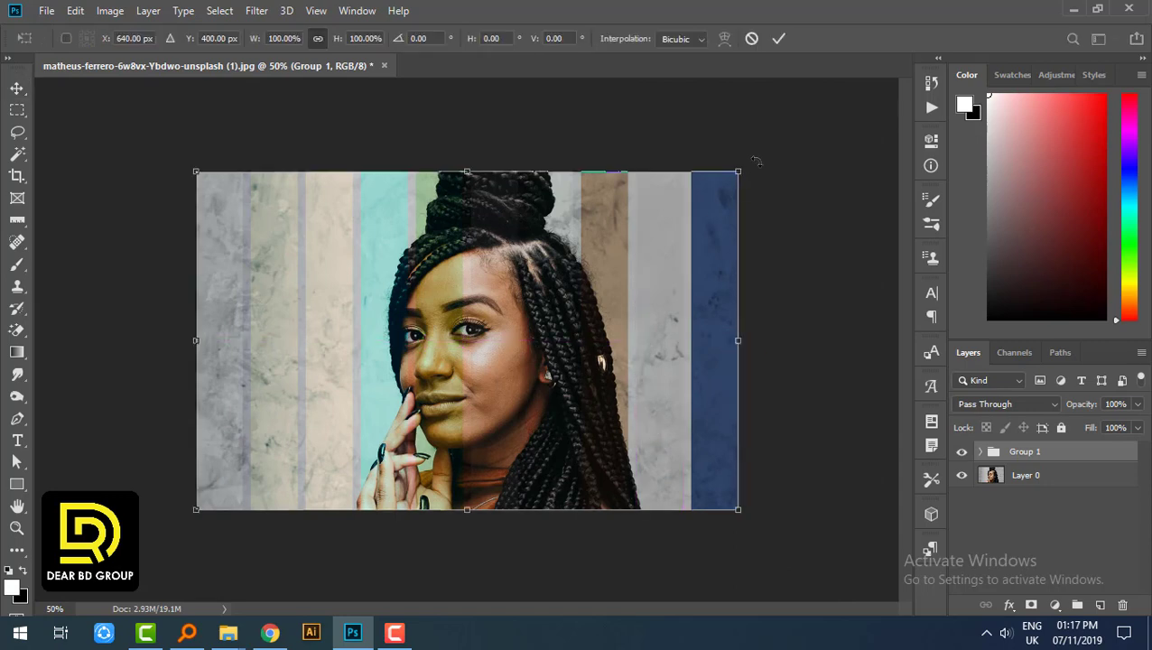
pyautogui.moveTo(756, 161); pyautogui.dragTo(849, 419)
pyautogui.moveTo(836, 474)
pyautogui.mouseDown()
pyautogui.moveTo(850, 437)
pyautogui.moveTo(1009, 446)
pyautogui.mouseUp()
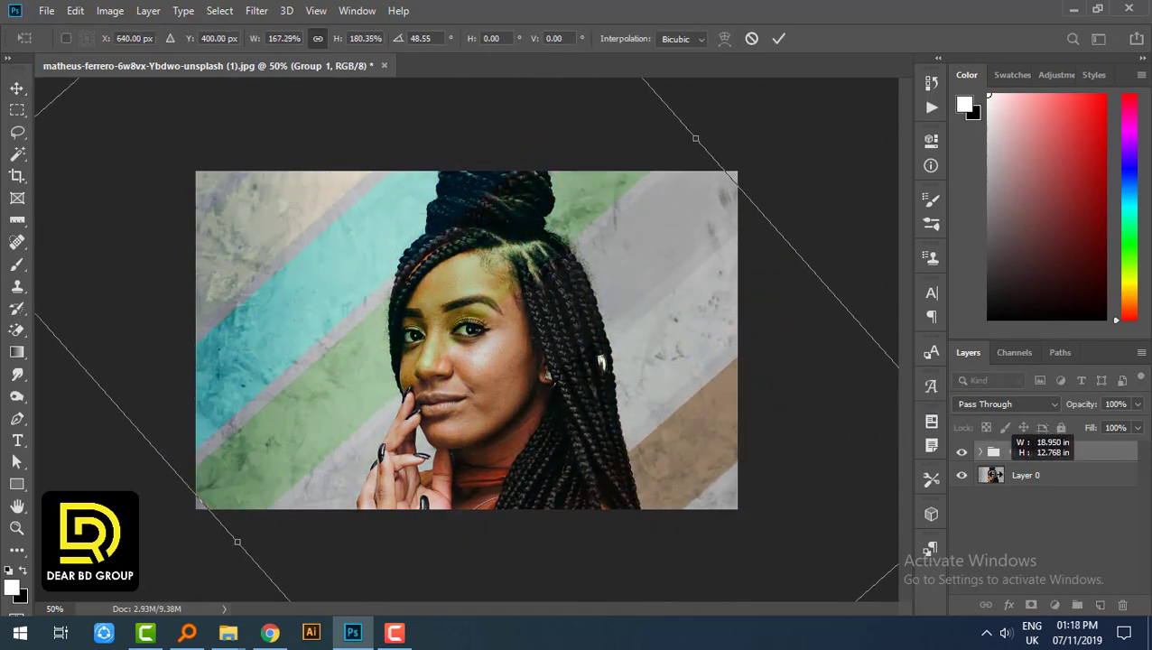
pyautogui.press('Return')
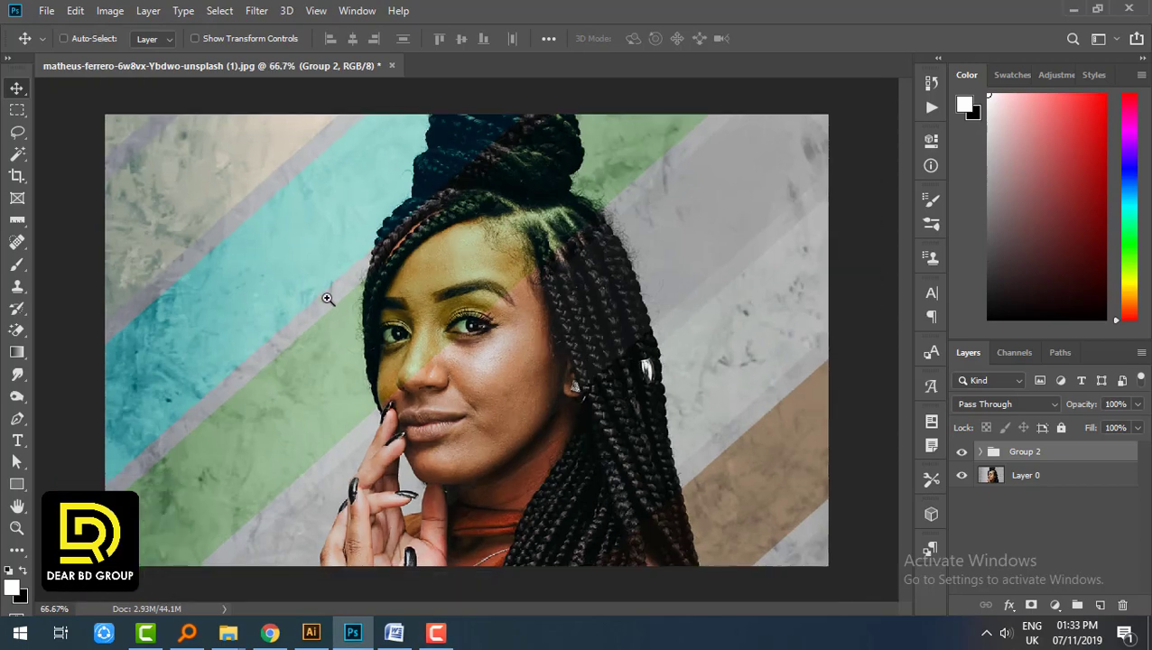
# - Check the face up close, then duplicate Group 2 as Group 2 copy
pyautogui.moveTo(327, 301); pyautogui.dragTo(641, 419)
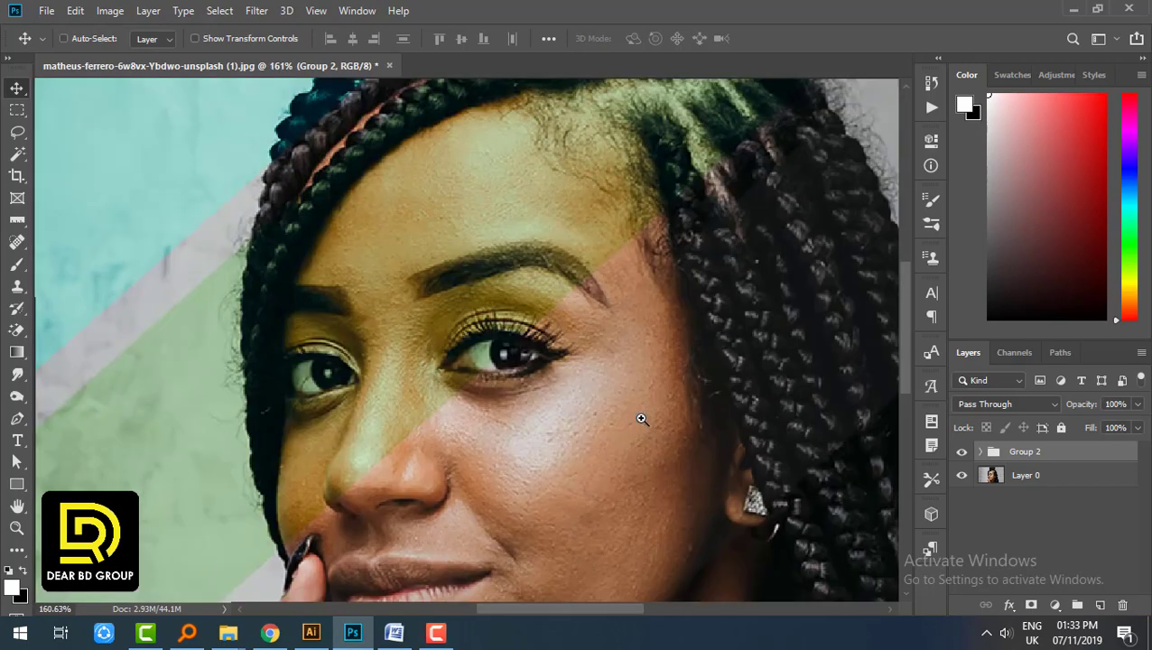
pyautogui.hotkey('ctrl', '0')
pyautogui.hotkey('ctrl', 'j')
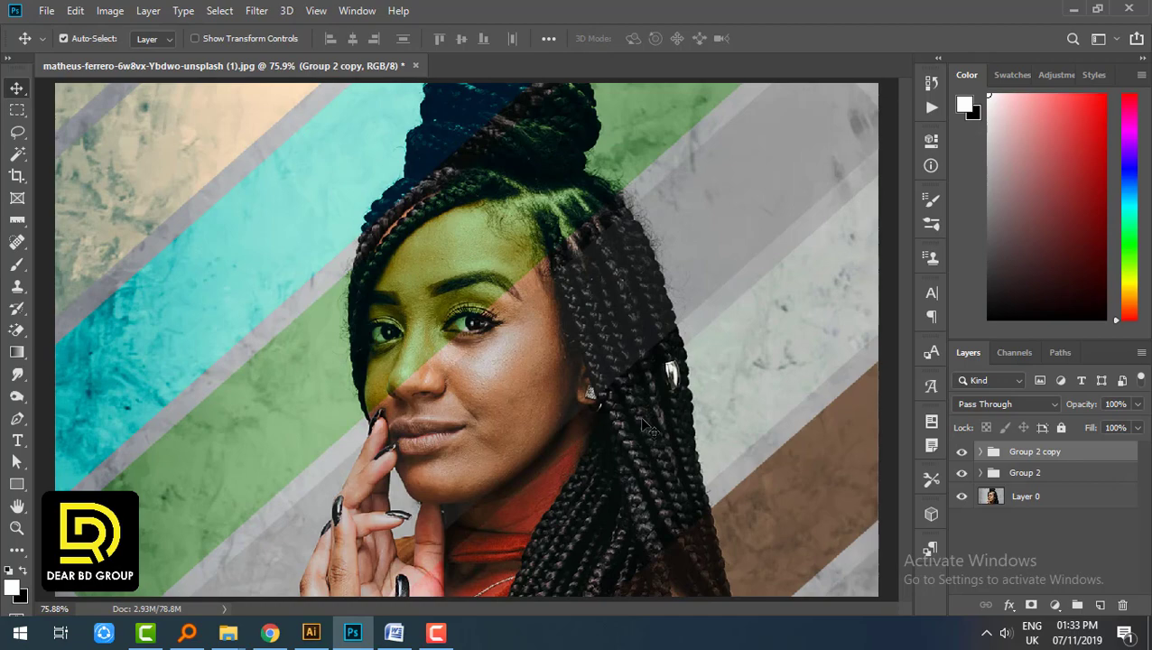
# - Try Darken blending on Group 2 copy, then revert it to Pass Through
pyautogui.click(1002, 403)
pyautogui.click(967, 245)
pyautogui.click(991, 403)
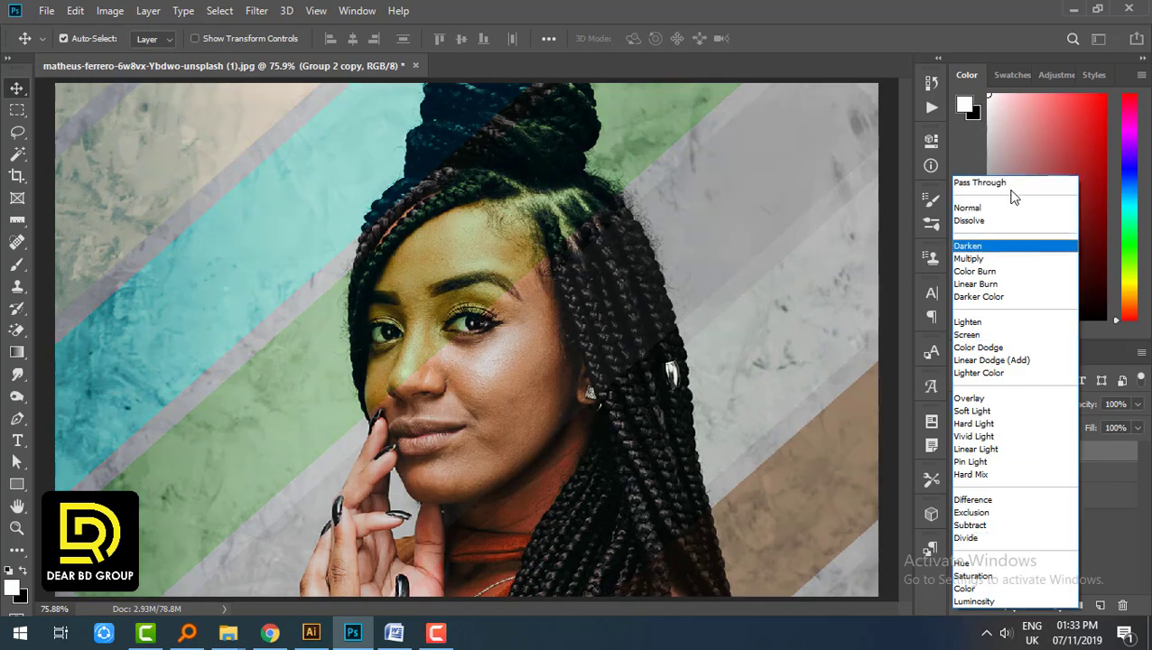
pyautogui.click(1009, 184)
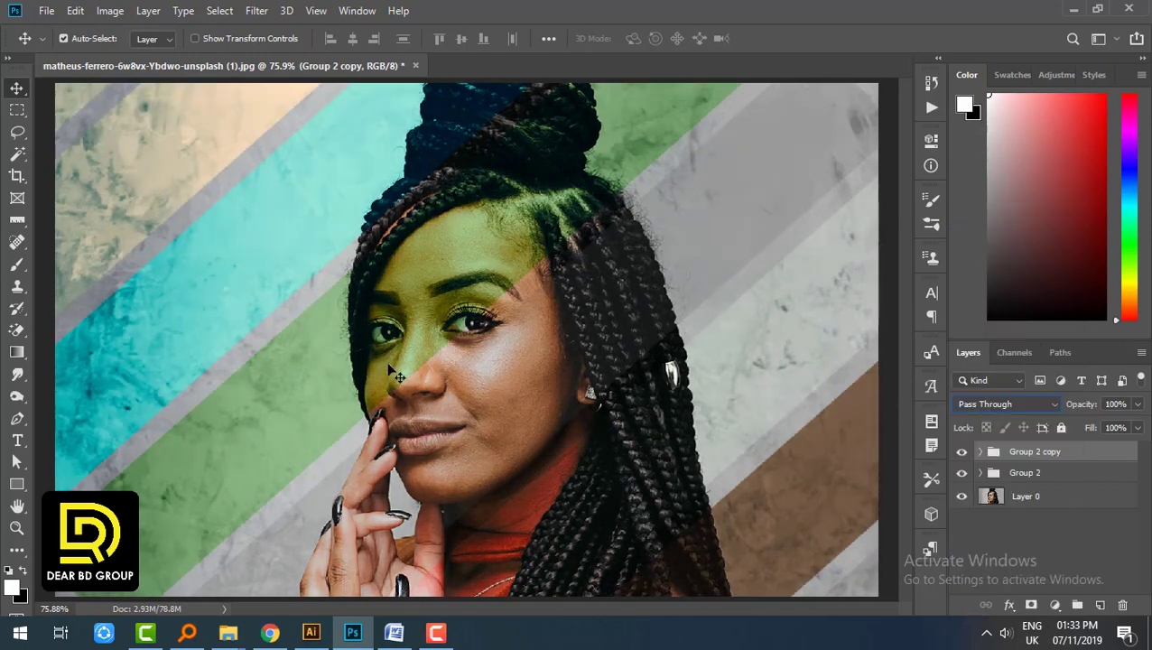